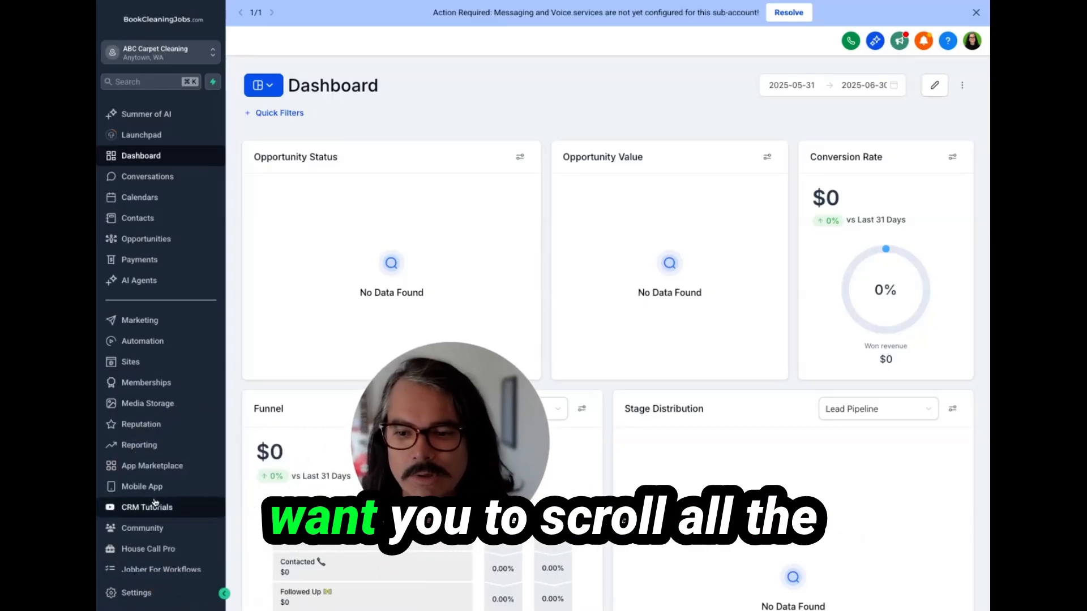
- Open the sub-account's business profile settings and highlight the proposed business logo size
{"action": "scroll", "coordinate": [153, 537], "scroll_direction": "down", "scroll_amount": 3}
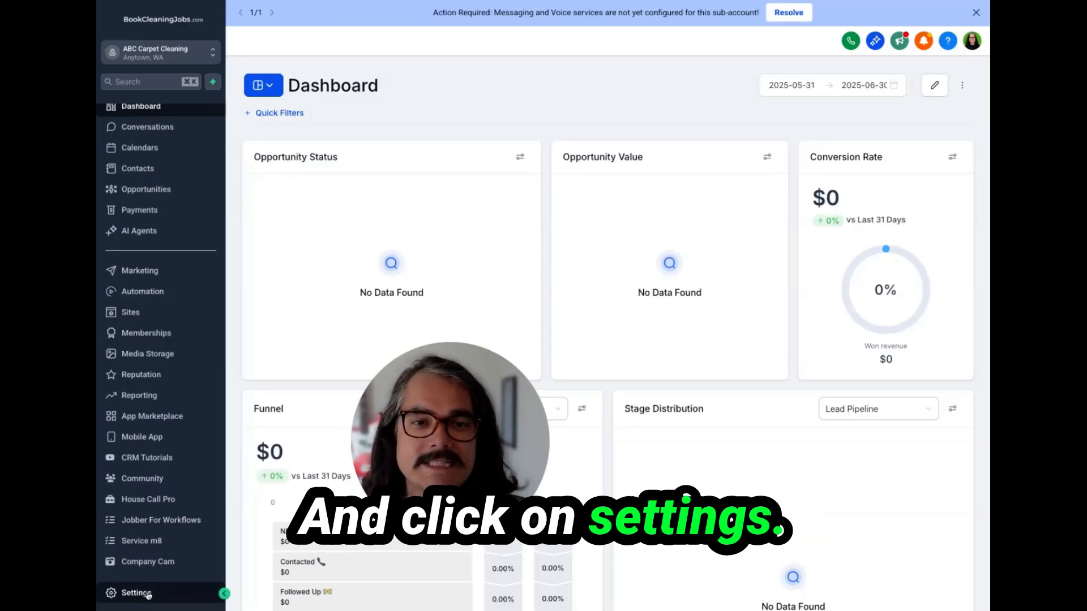
{"action": "left_click", "coordinate": [149, 594]}
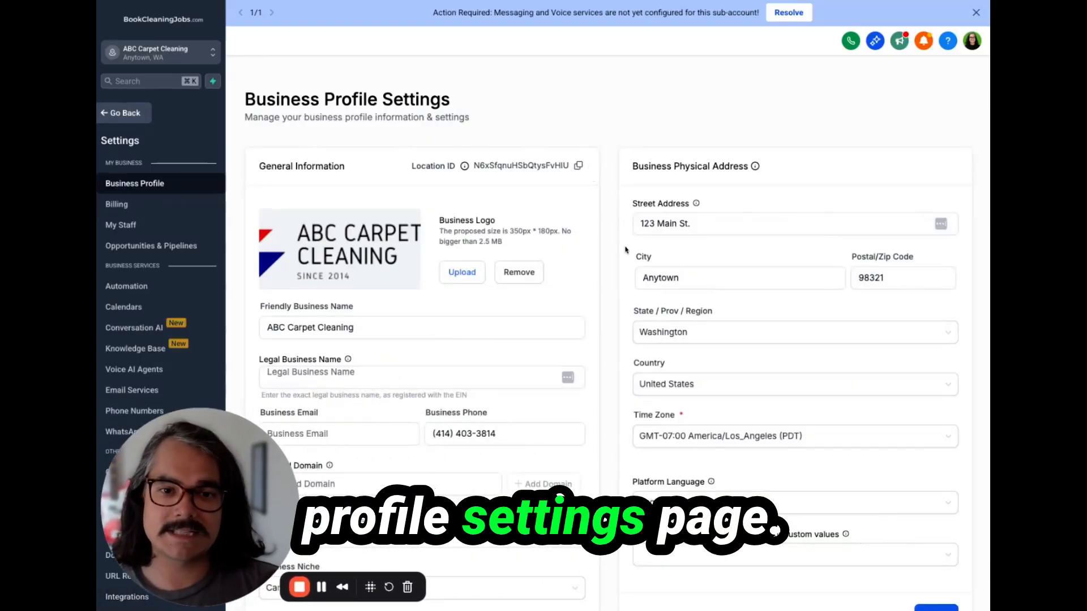
{"action": "scroll", "coordinate": [617, 259], "scroll_direction": "down", "scroll_amount": 1}
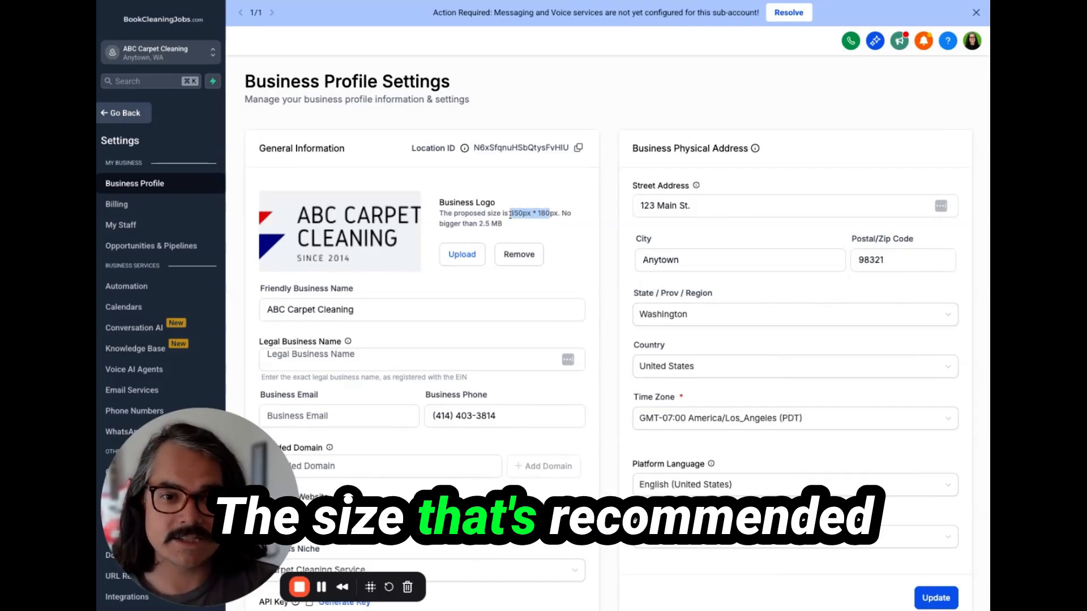
{"action": "left_click_drag", "start_coordinate": [510, 214], "coordinate": [558, 214]}
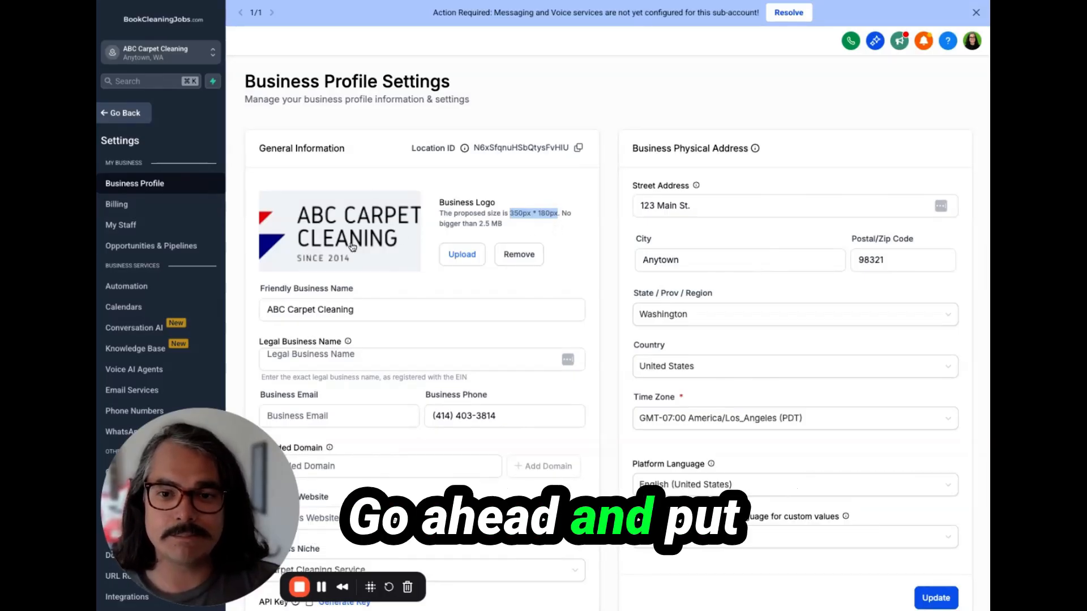
- Review the General Information fields for legal name, business email, phone, website and niche
{"action": "scroll", "coordinate": [371, 237], "scroll_direction": "down", "scroll_amount": 3}
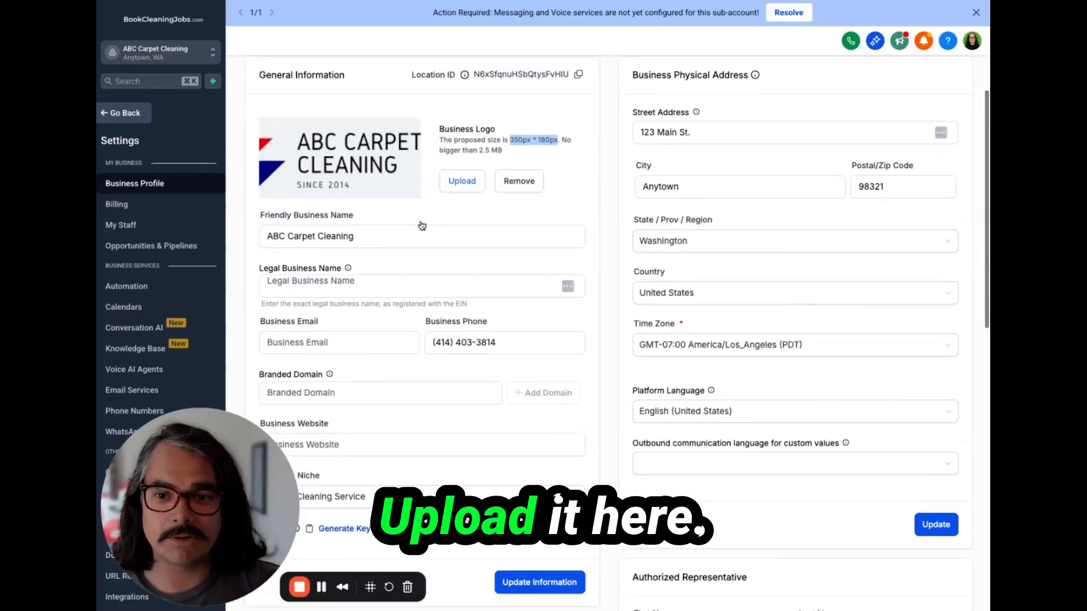
{"action": "scroll", "coordinate": [317, 181], "scroll_direction": "down", "scroll_amount": 1}
{"action": "left_click", "coordinate": [329, 197]}
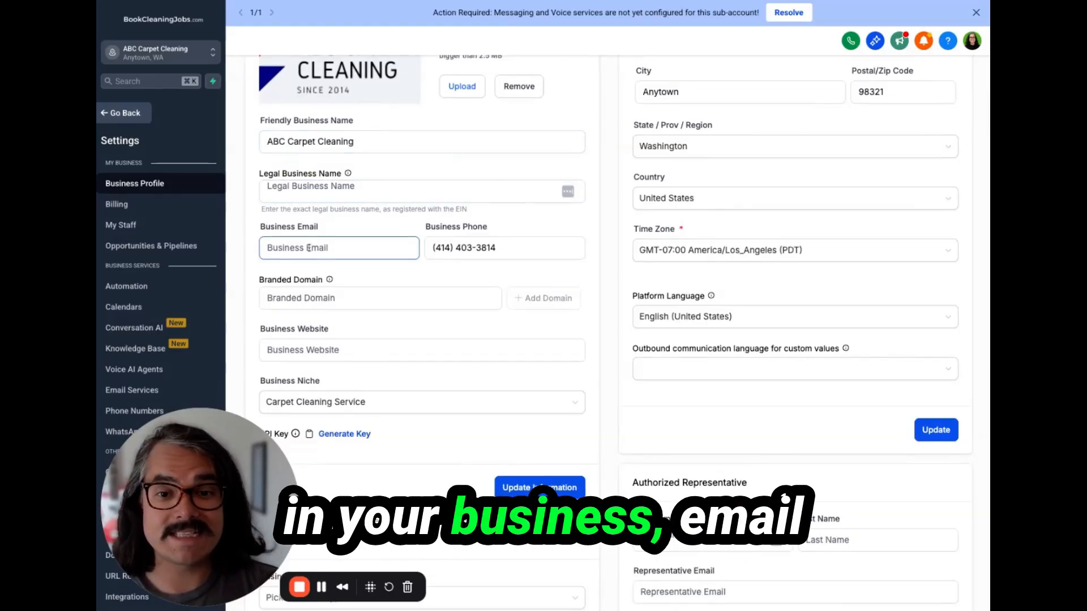
{"action": "scroll", "coordinate": [498, 252], "scroll_direction": "down", "scroll_amount": 1}
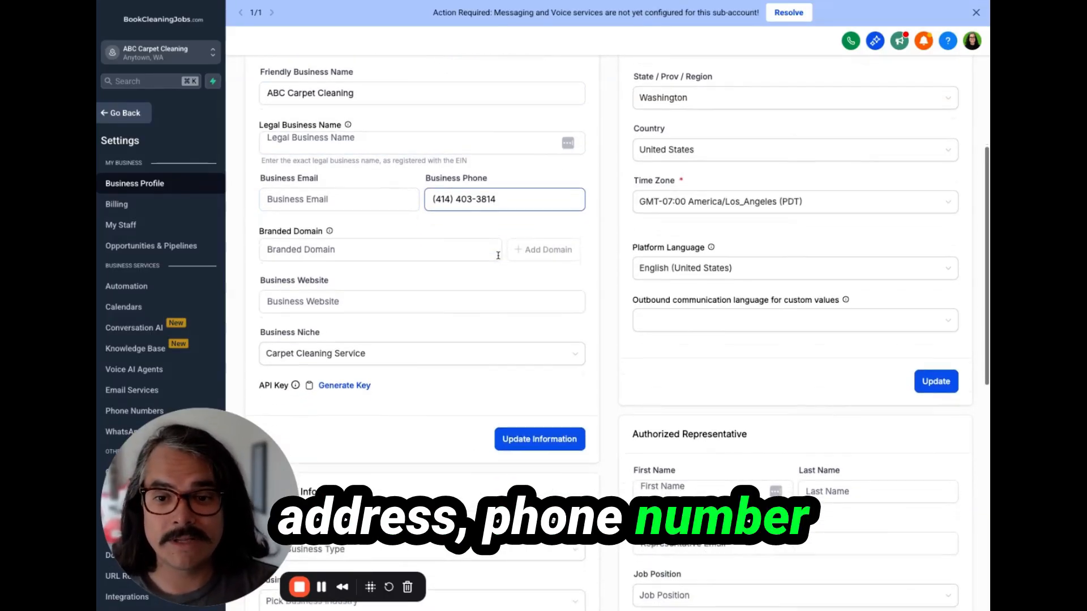
{"action": "left_click", "coordinate": [341, 300]}
{"action": "scroll", "coordinate": [337, 299], "scroll_direction": "down", "scroll_amount": 1}
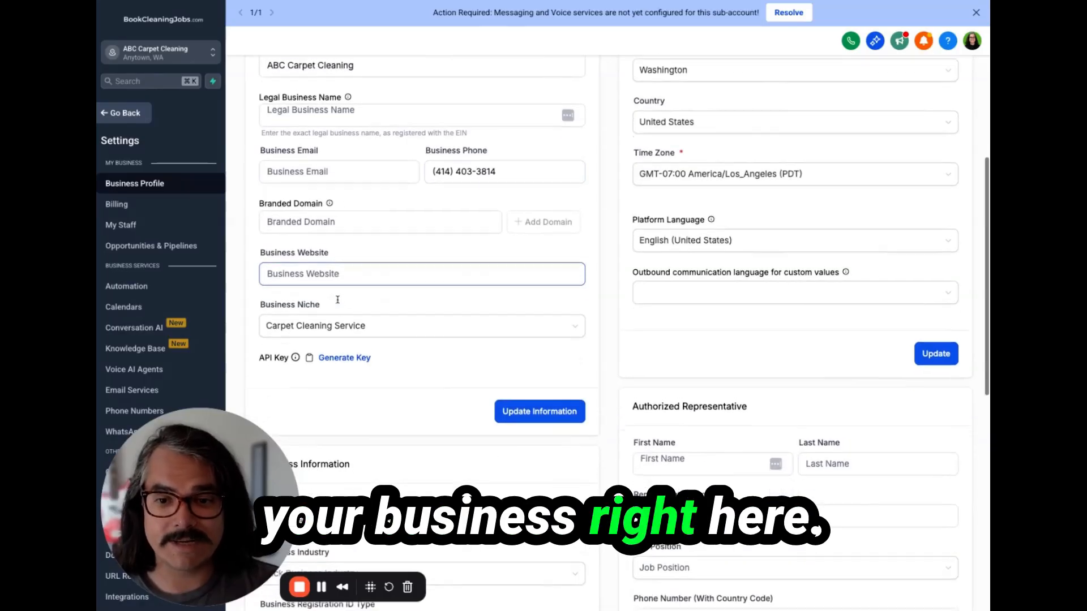
{"action": "left_click", "coordinate": [427, 302]}
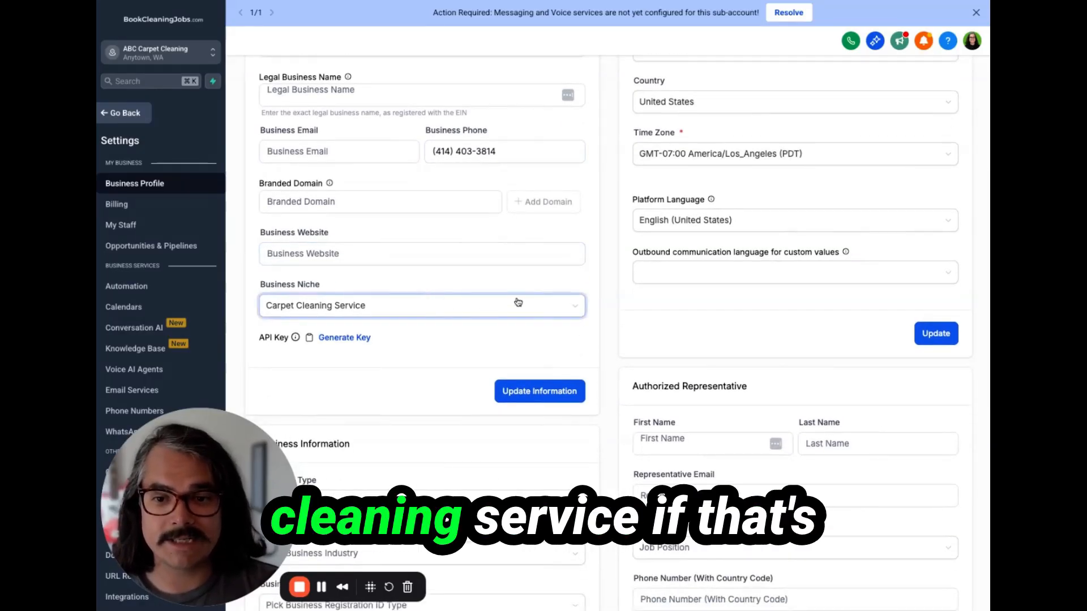
{"action": "scroll", "coordinate": [582, 308], "scroll_direction": "down", "scroll_amount": 3}
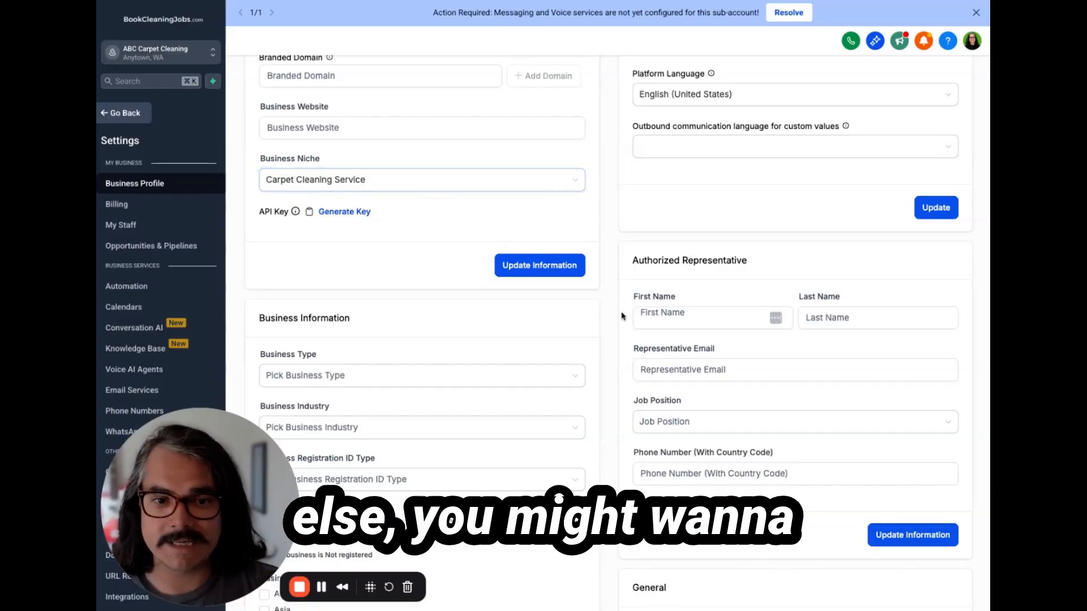
- Examine the Business Information section, including the registration ID type choices, and the general settings further down the page
{"action": "scroll", "coordinate": [618, 314], "scroll_direction": "down", "scroll_amount": 5}
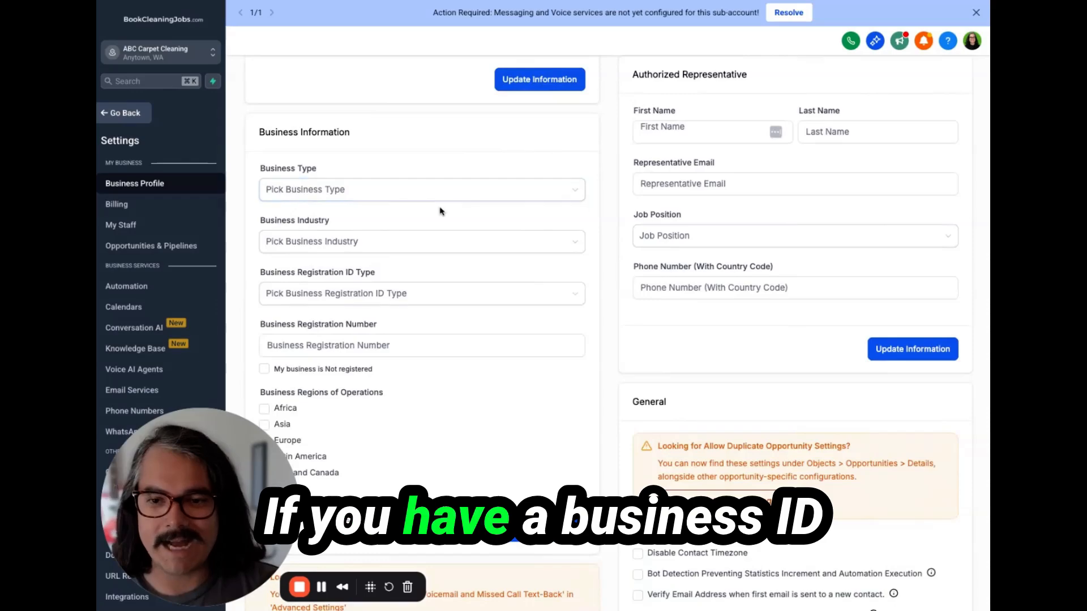
{"action": "left_click", "coordinate": [514, 300]}
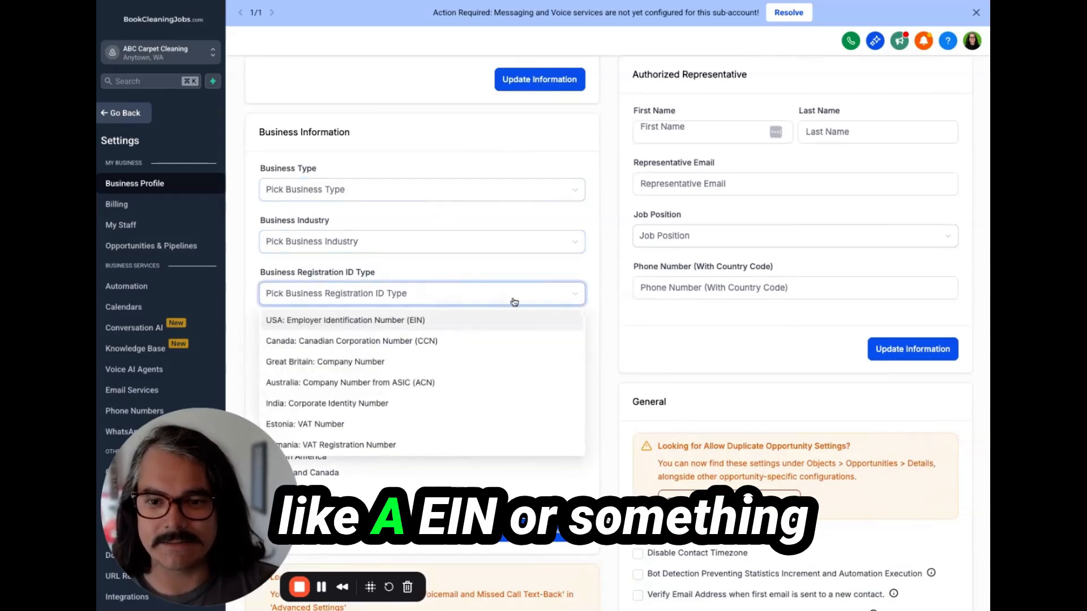
{"action": "left_click", "coordinate": [621, 293]}
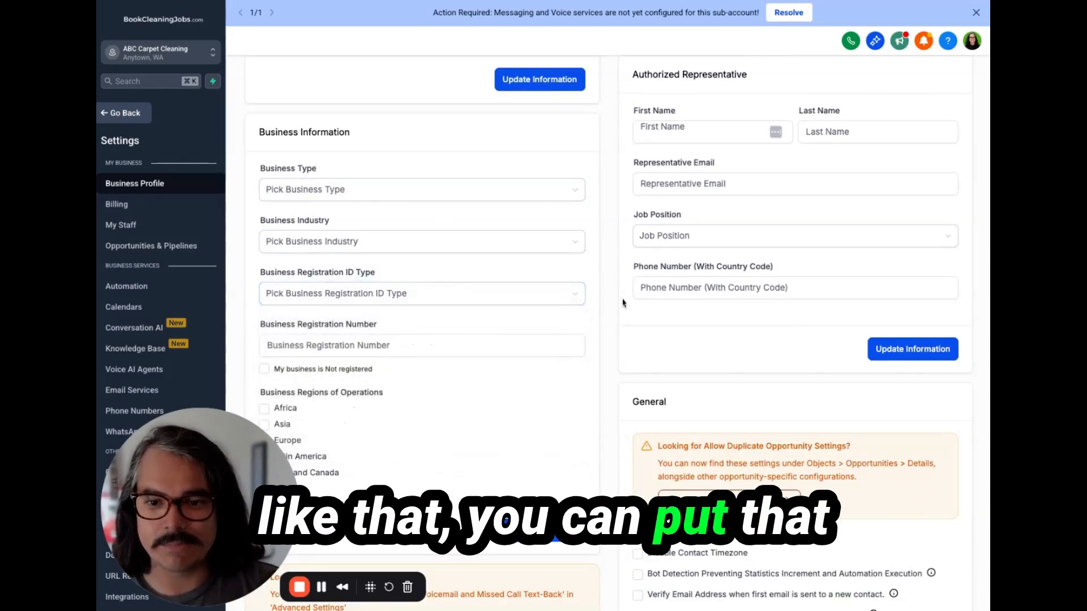
{"action": "scroll", "coordinate": [622, 300], "scroll_direction": "down", "scroll_amount": 1}
{"action": "scroll", "coordinate": [623, 302], "scroll_direction": "down", "scroll_amount": 3}
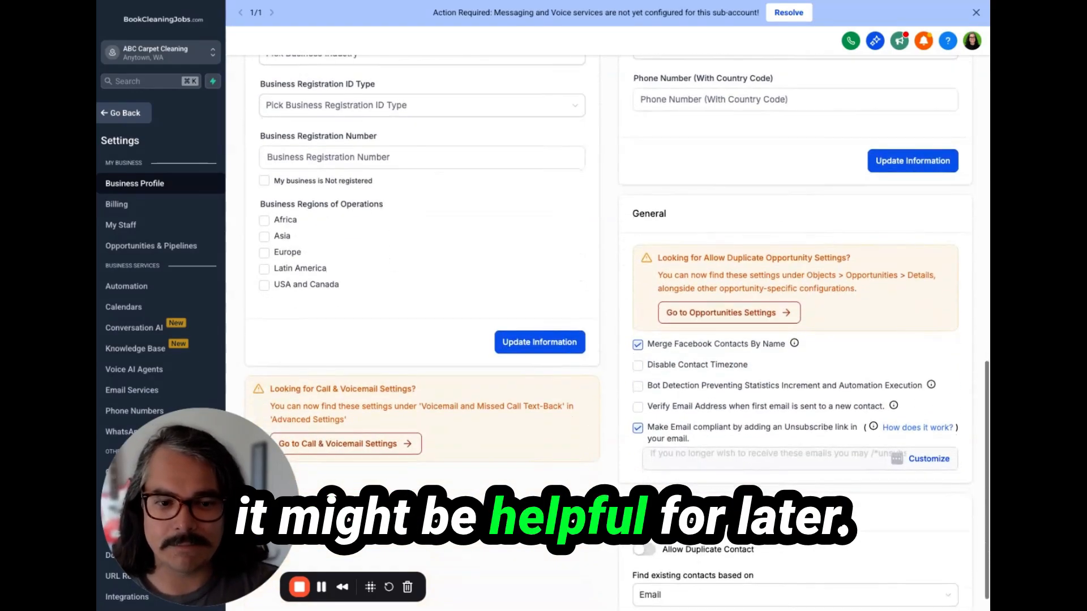
{"action": "scroll", "coordinate": [622, 303], "scroll_direction": "down", "scroll_amount": 2}
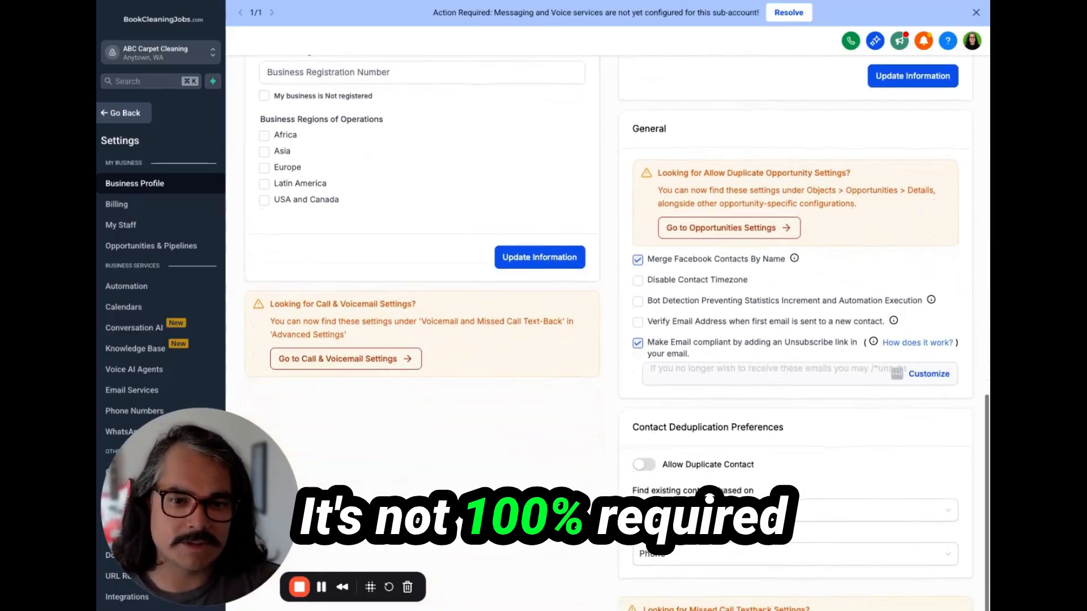
- Return to the Business Physical Address section and check its address, time zone and language settings
{"action": "scroll", "coordinate": [623, 302], "scroll_direction": "up", "scroll_amount": 10}
{"action": "scroll", "coordinate": [314, 276], "scroll_direction": "up", "scroll_amount": 4}
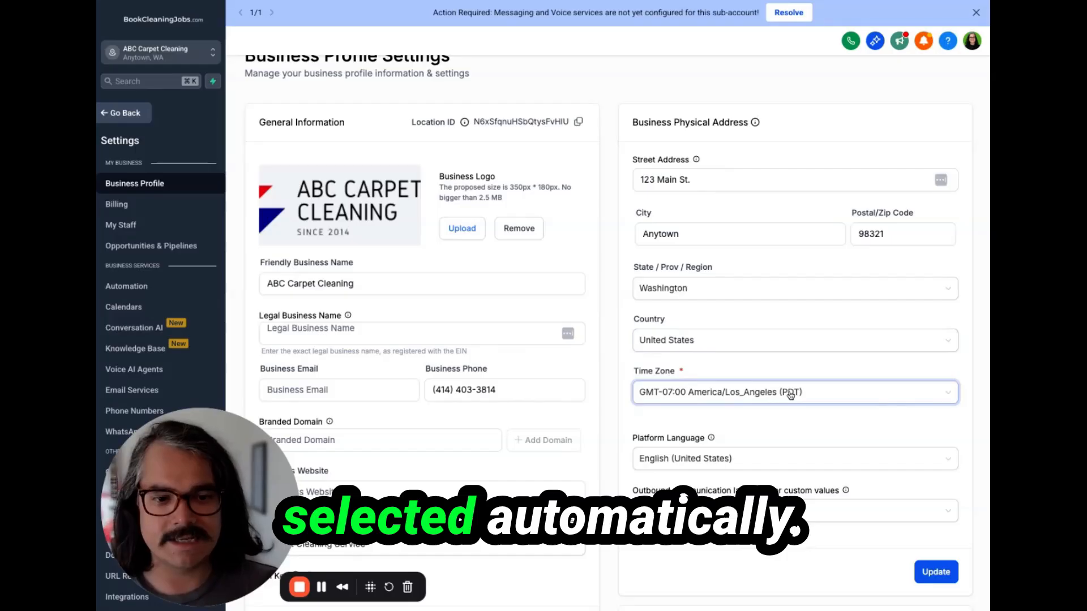
{"action": "scroll", "coordinate": [791, 395], "scroll_direction": "down", "scroll_amount": 1}
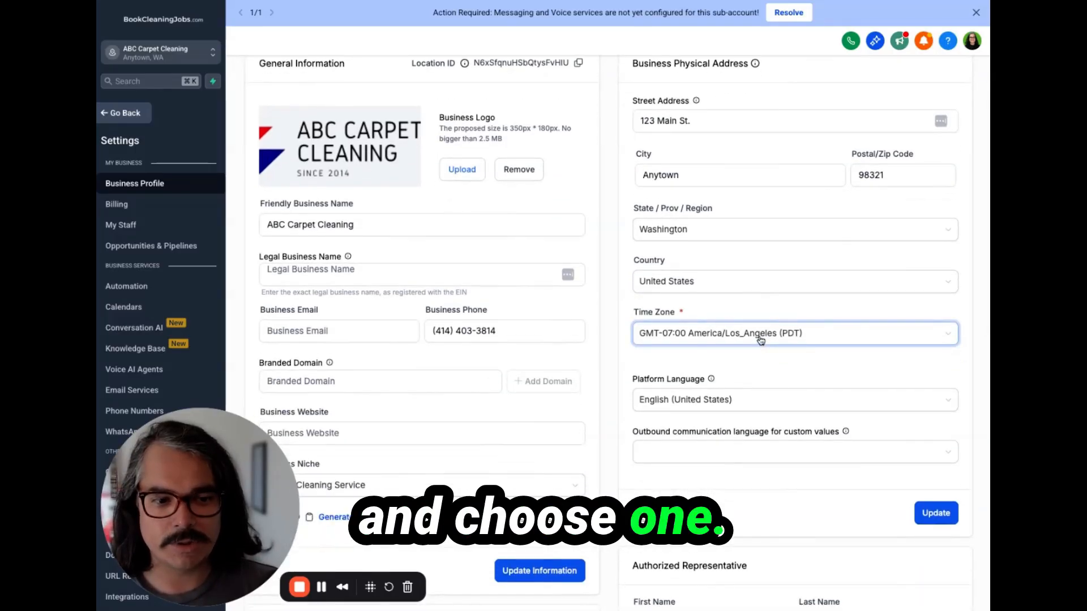
{"action": "scroll", "coordinate": [760, 339], "scroll_direction": "down", "scroll_amount": 1}
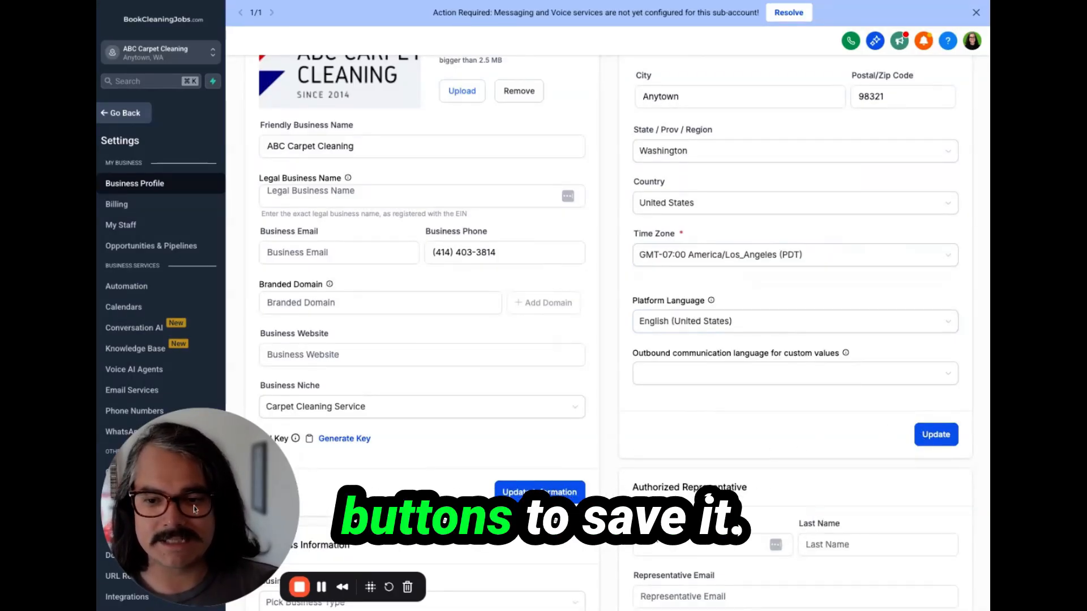
- Open the Integrations page of the sub-account settings
{"action": "left_click_drag", "start_coordinate": [195, 505], "coordinate": [457, 403]}
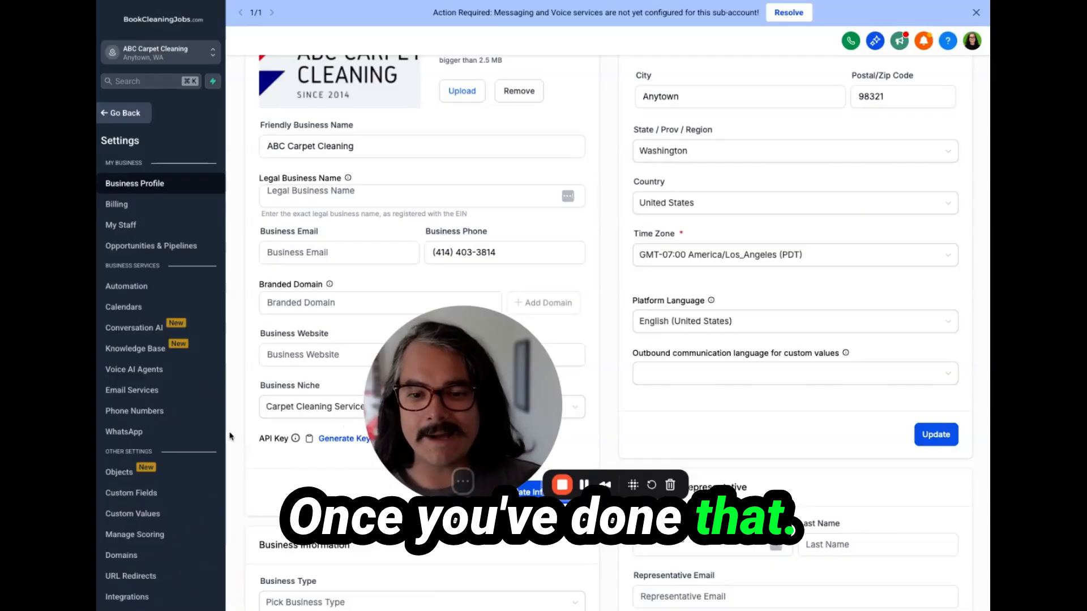
{"action": "scroll", "coordinate": [190, 368], "scroll_direction": "down", "scroll_amount": 3}
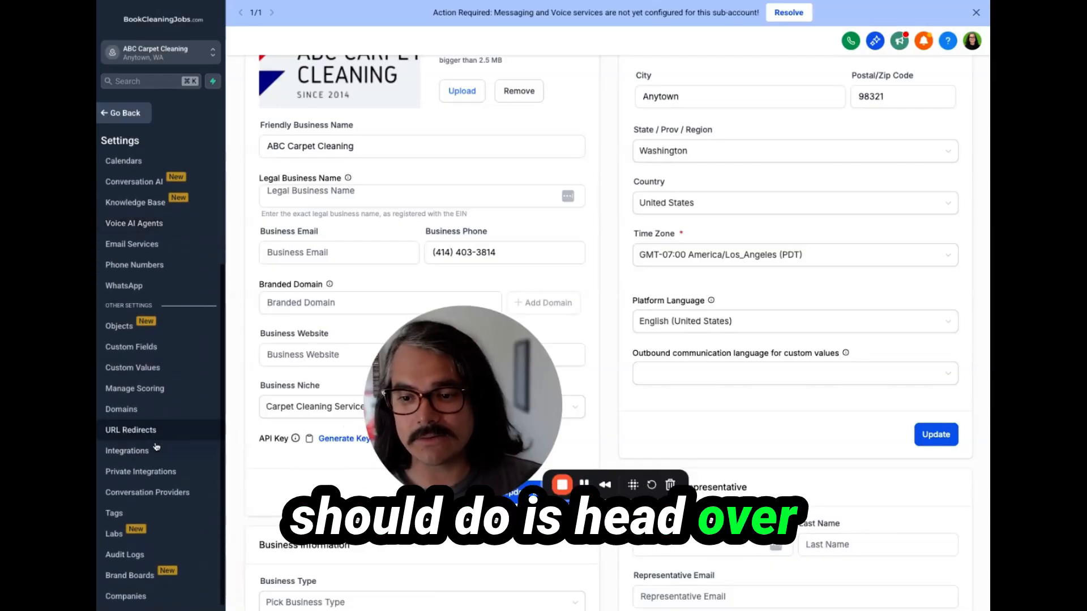
{"action": "left_click", "coordinate": [155, 450]}
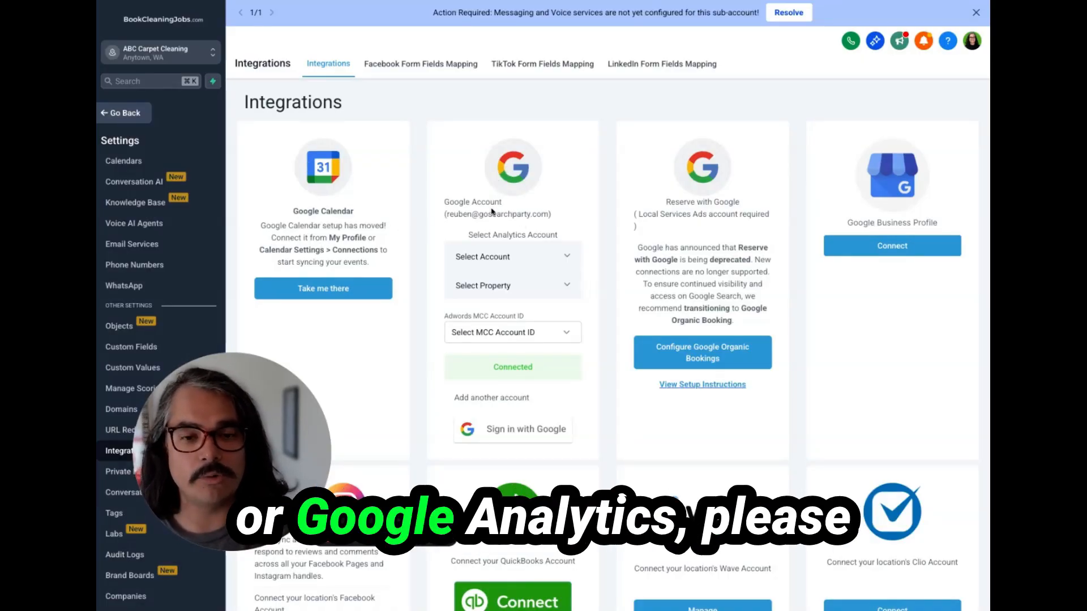
- Check the Analytics account, property and Adwords MCC account choices of the connected Google account without selecting any
{"action": "left_click", "coordinate": [566, 256]}
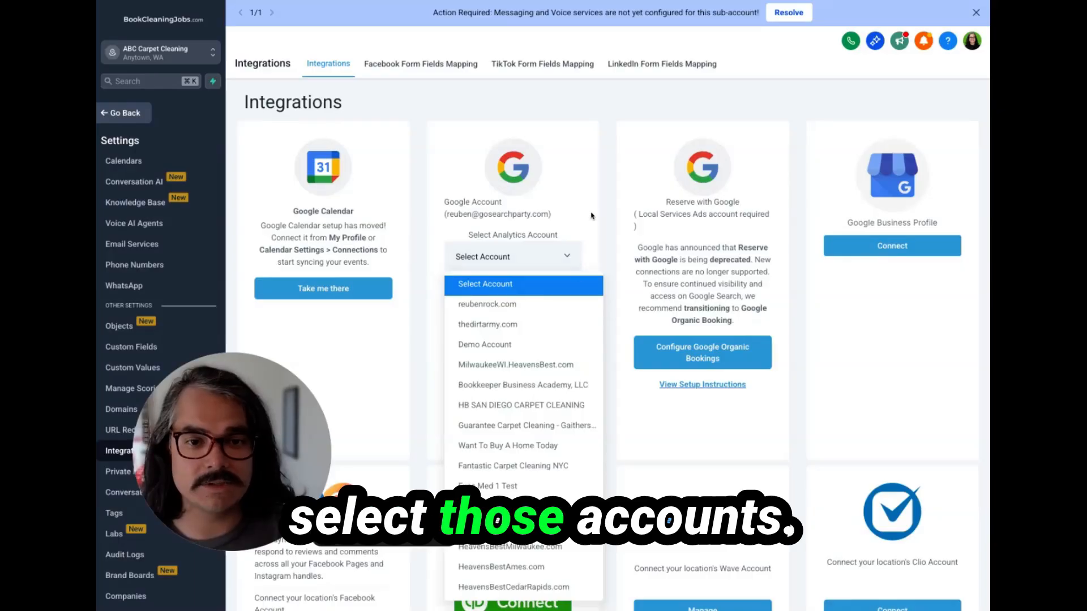
{"action": "left_click", "coordinate": [565, 281]}
{"action": "left_click", "coordinate": [566, 284]}
{"action": "left_click", "coordinate": [576, 296]}
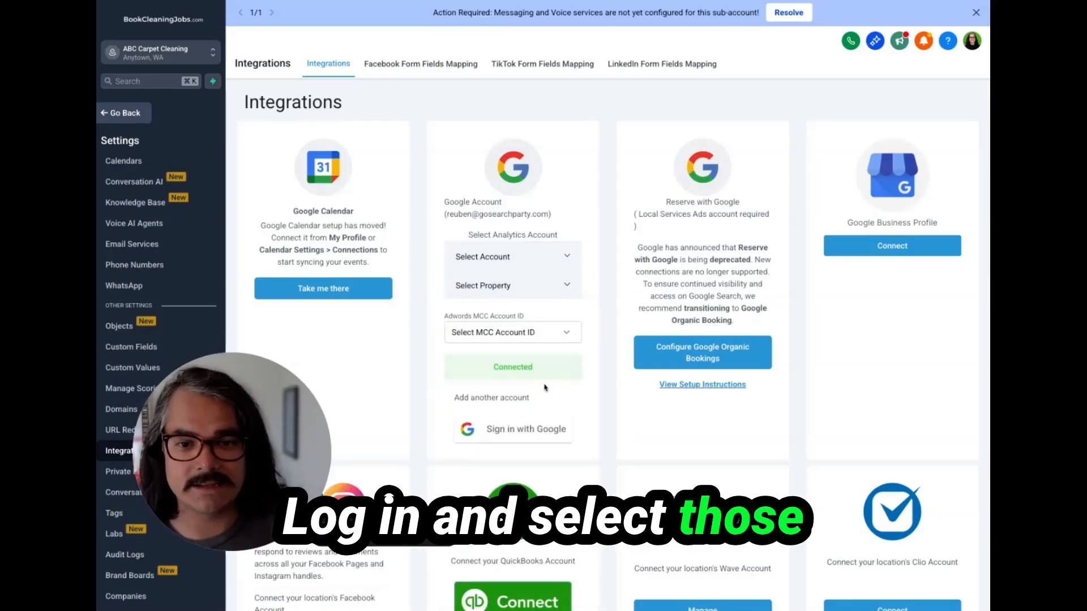
{"action": "left_click", "coordinate": [568, 331]}
{"action": "left_click", "coordinate": [592, 335]}
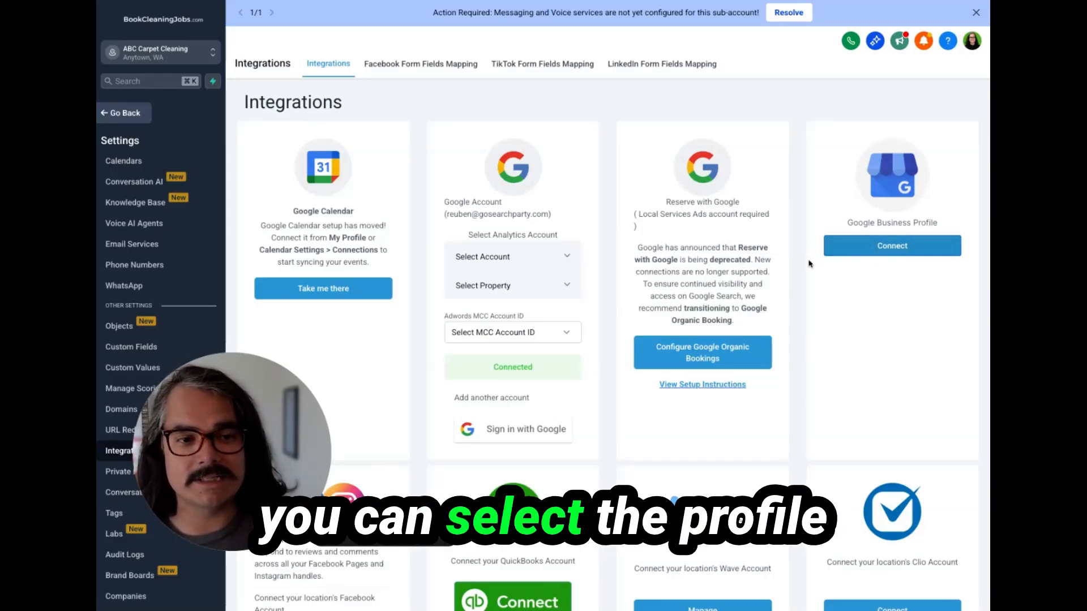
- Look through the available integrations from Google Business Profile and Facebook down to Slack and WhatsApp
{"action": "scroll", "coordinate": [803, 241], "scroll_direction": "down", "scroll_amount": 6}
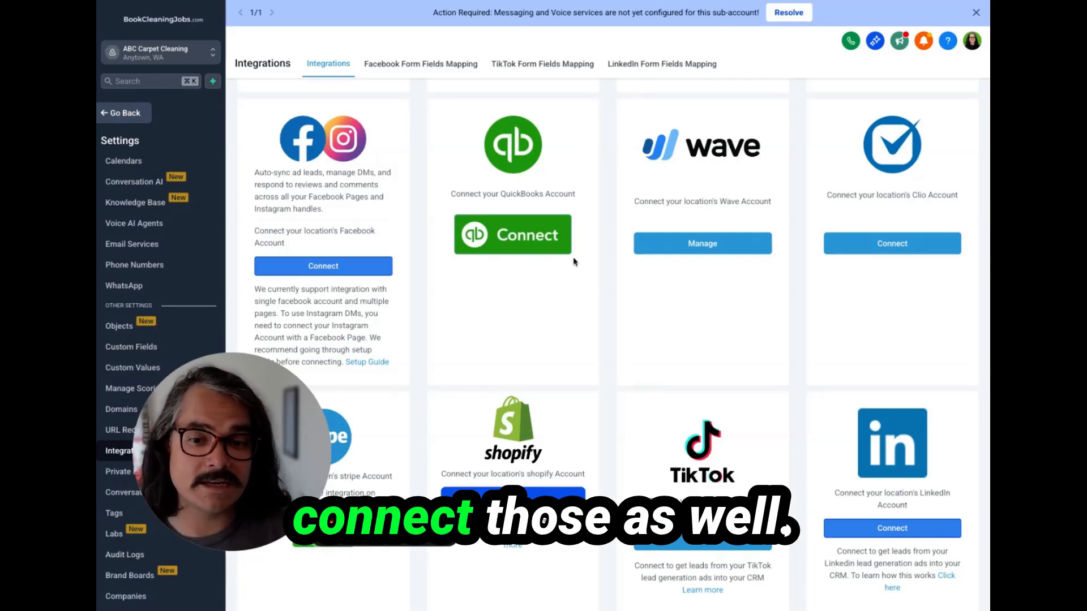
{"action": "scroll", "coordinate": [876, 315], "scroll_direction": "down", "scroll_amount": 3}
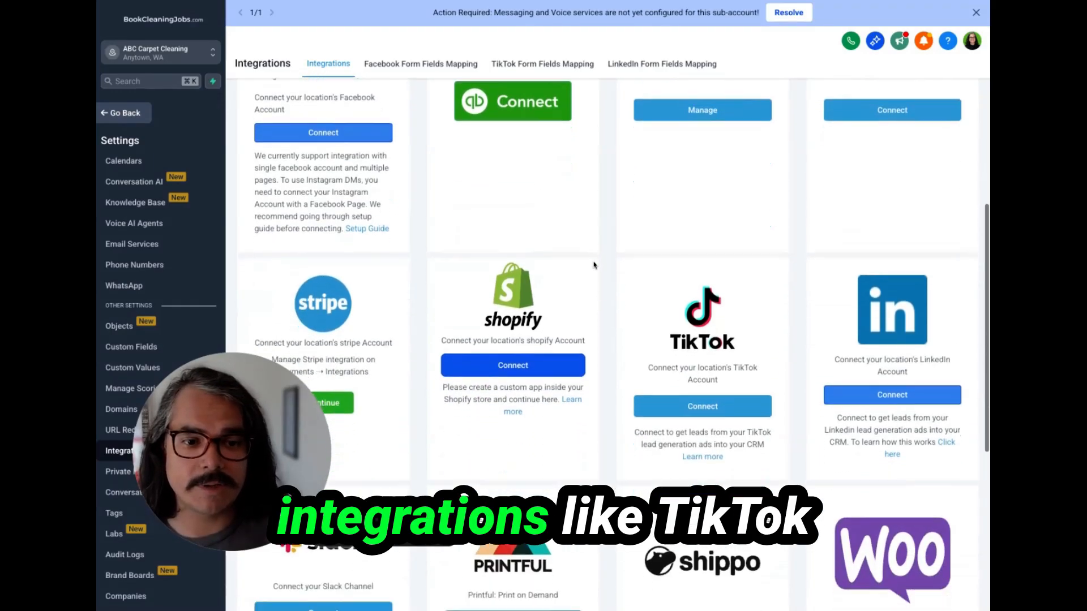
{"action": "scroll", "coordinate": [442, 388], "scroll_direction": "down", "scroll_amount": 3}
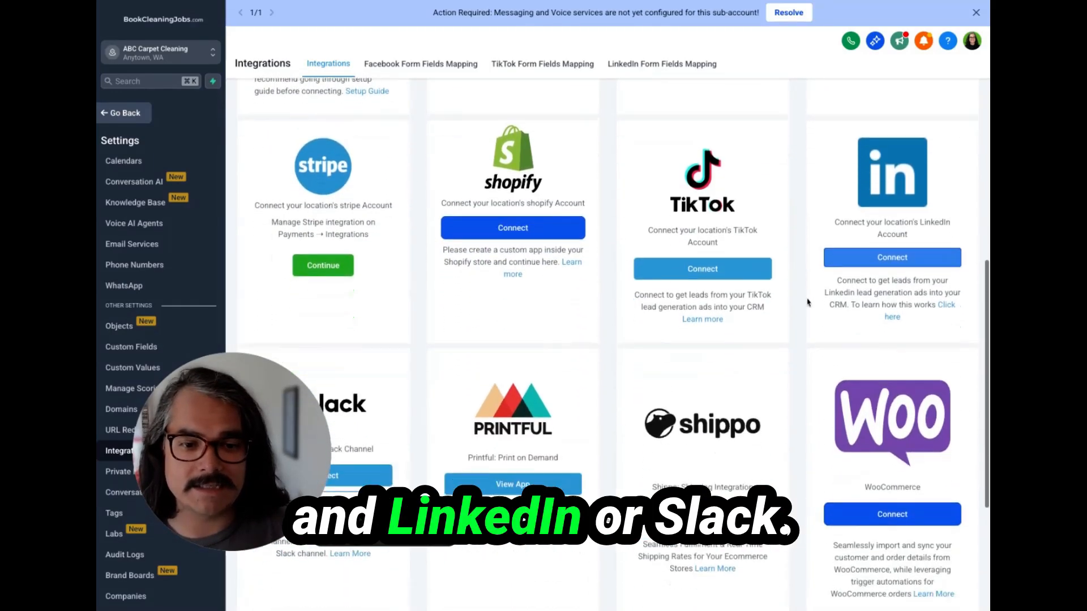
{"action": "scroll", "coordinate": [388, 350], "scroll_direction": "down", "scroll_amount": 3}
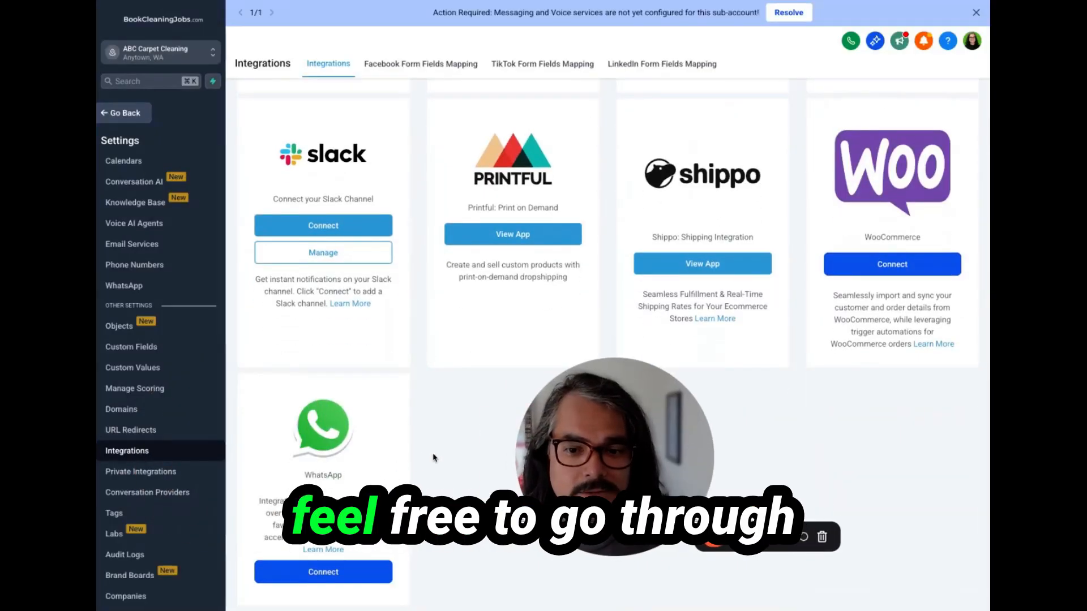
{"action": "scroll", "coordinate": [437, 458], "scroll_direction": "up", "scroll_amount": 10}
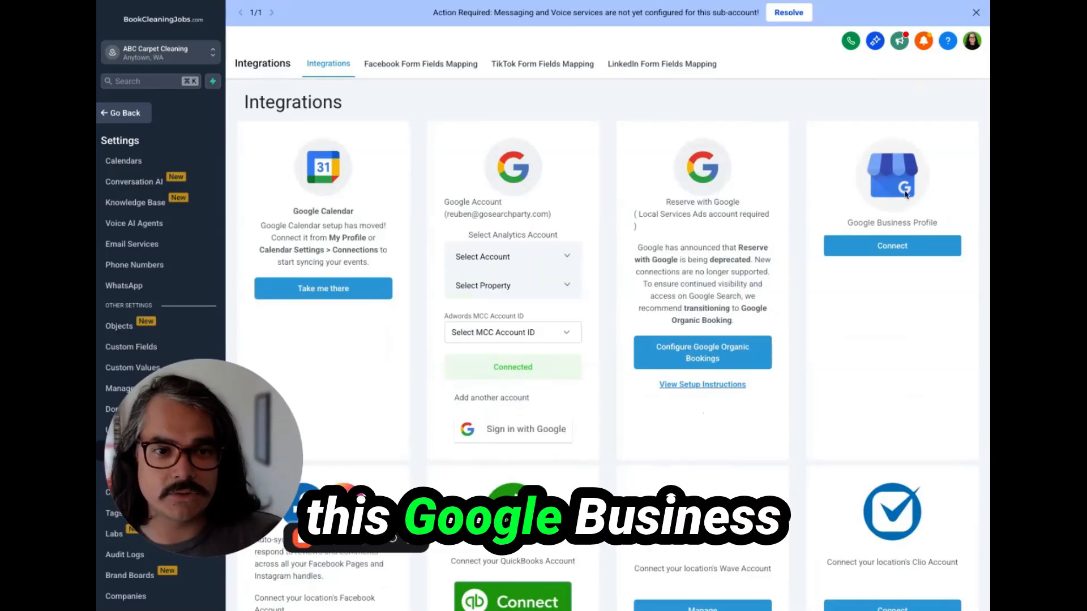
{"action": "scroll", "coordinate": [786, 198], "scroll_direction": "down", "scroll_amount": 2}
{"action": "scroll", "coordinate": [786, 198], "scroll_direction": "down", "scroll_amount": 2}
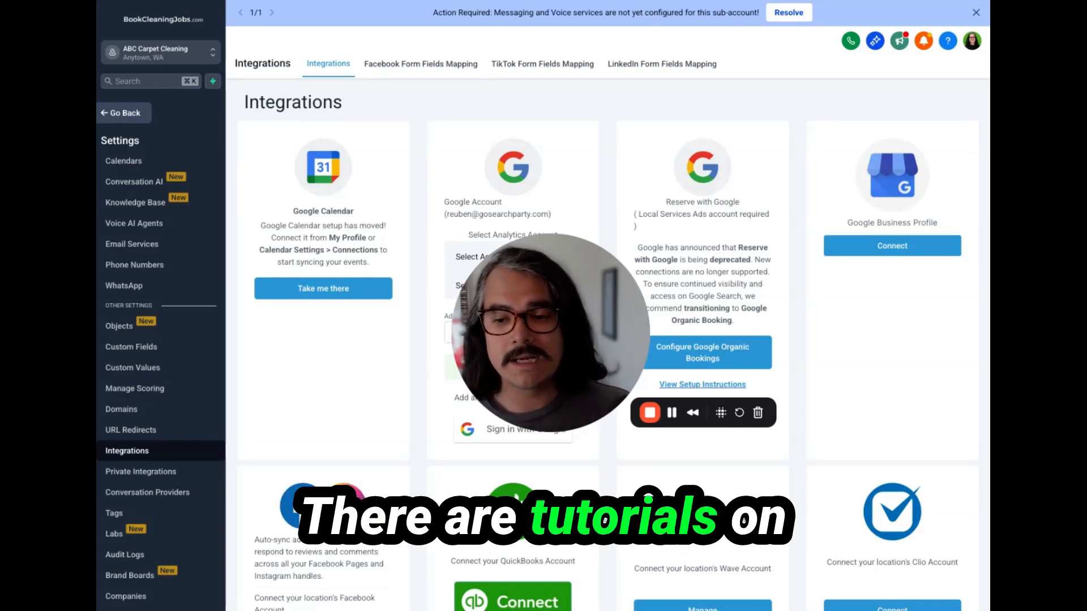
- Leave the settings and locate the CRM Tutorials entry in the main navigation
{"action": "left_click", "coordinate": [128, 114]}
{"action": "scroll", "coordinate": [153, 430], "scroll_direction": "down", "scroll_amount": 2}
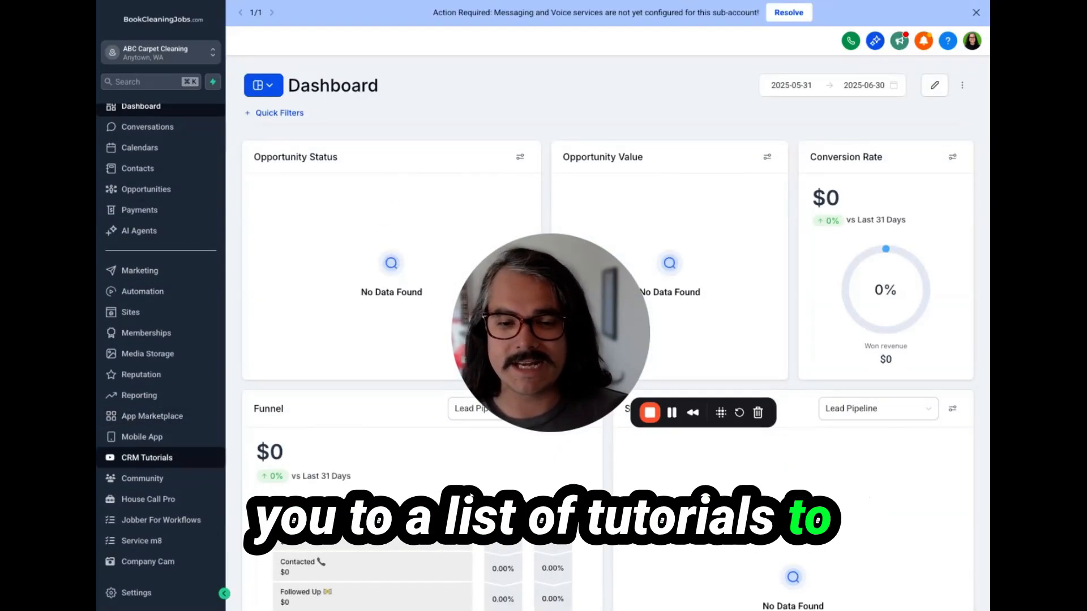
- Open the Domains settings and start connecting a domain to the sub-account
{"action": "left_click", "coordinate": [135, 593]}
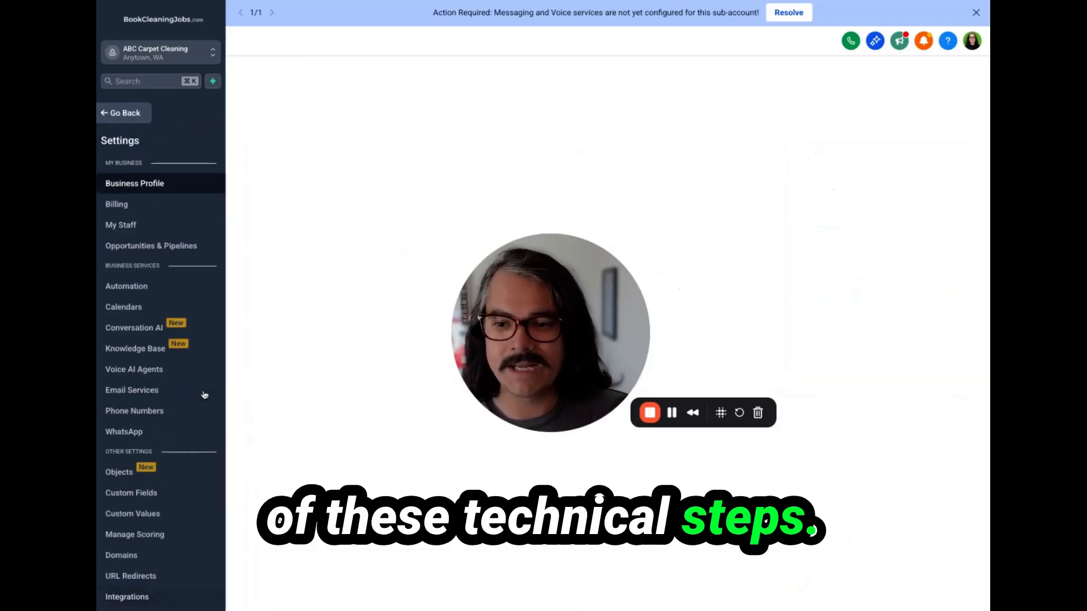
{"action": "scroll", "coordinate": [170, 431], "scroll_direction": "down", "scroll_amount": 3}
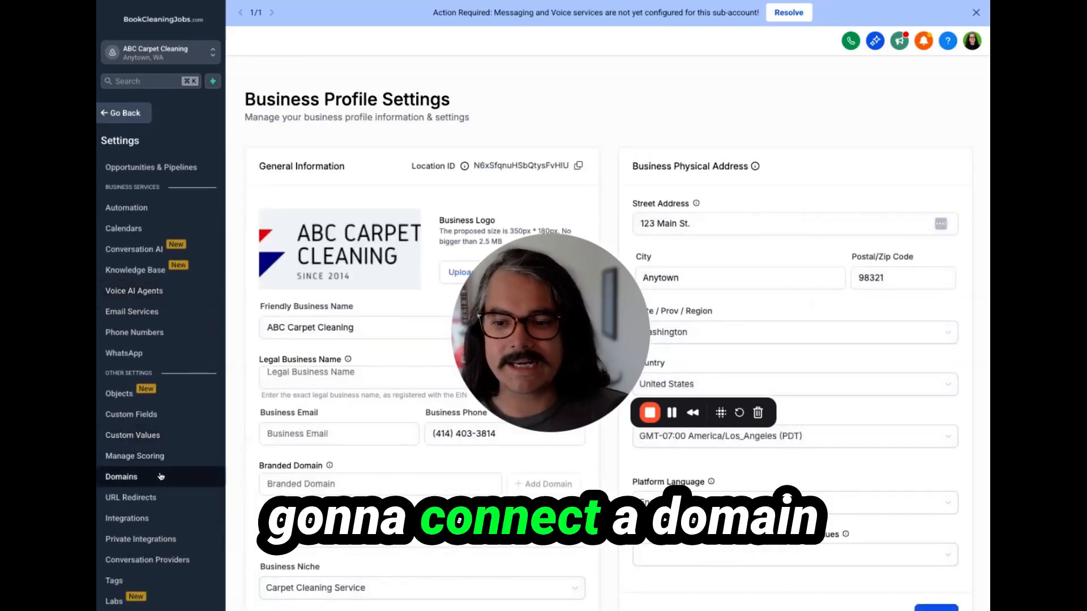
{"action": "left_click", "coordinate": [160, 477]}
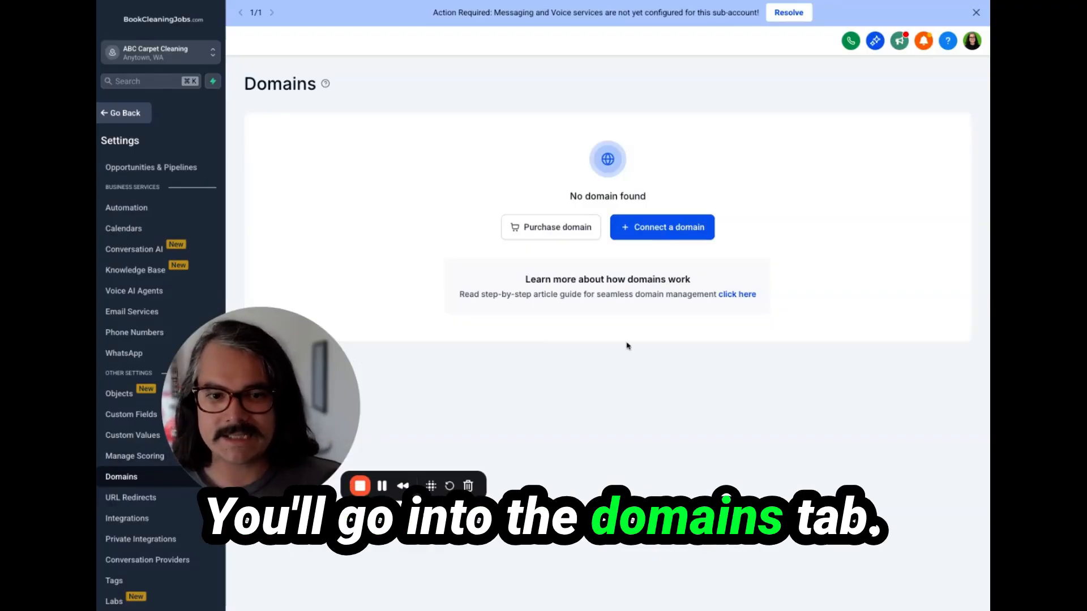
{"action": "left_click", "coordinate": [698, 236]}
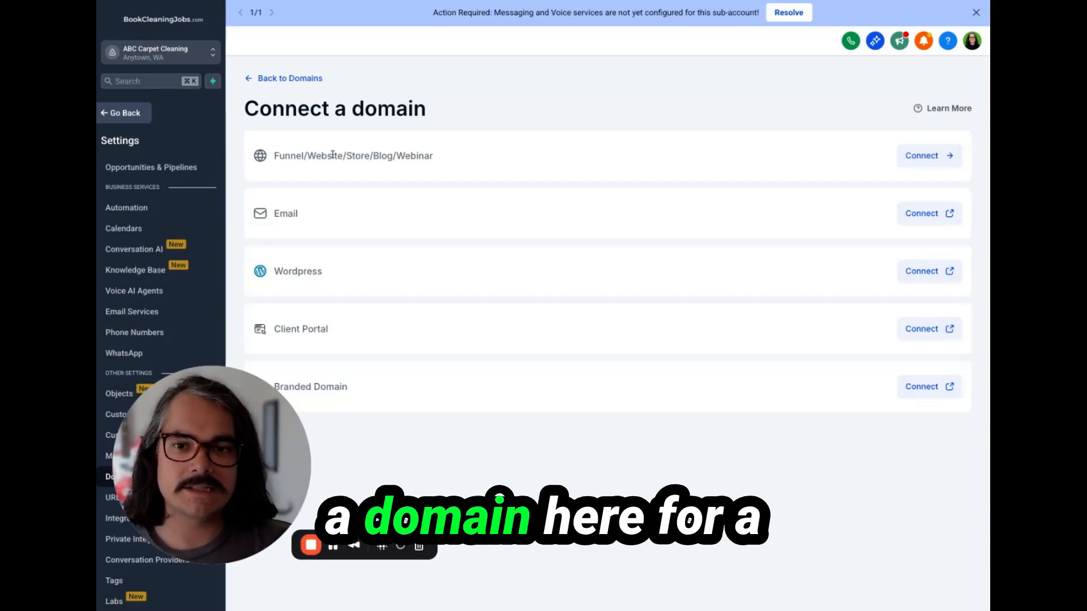
- Start connecting abccarpetcleaning.com as the funnel and website domain and proceed to its DNS records
{"action": "left_click_drag", "start_coordinate": [343, 155], "coordinate": [275, 158]}
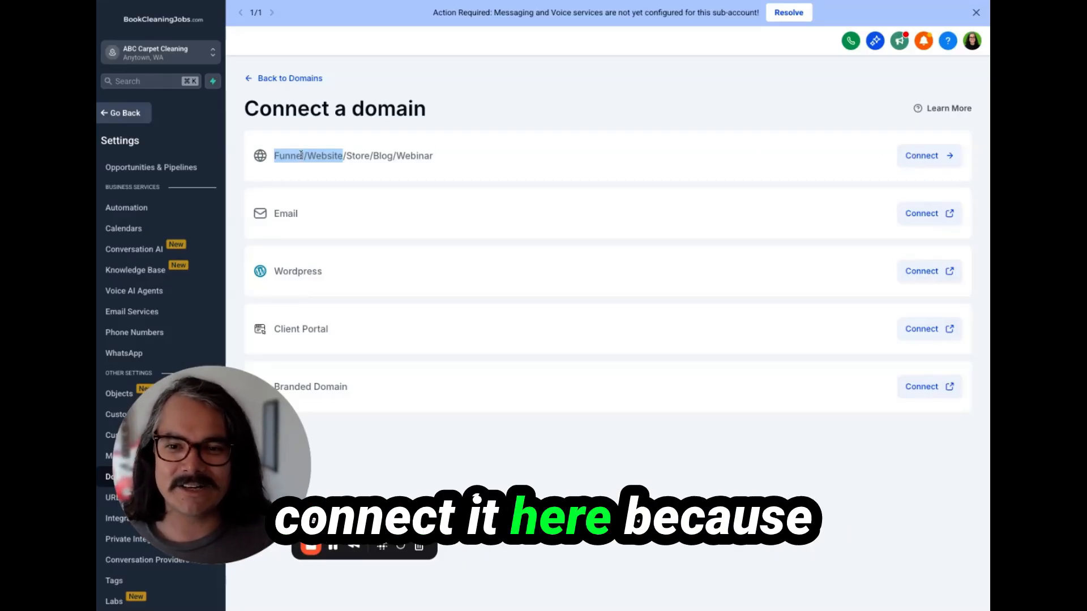
{"action": "left_click", "coordinate": [278, 154]}
{"action": "left_click_drag", "start_coordinate": [274, 156], "coordinate": [343, 156]}
{"action": "left_click", "coordinate": [338, 156]}
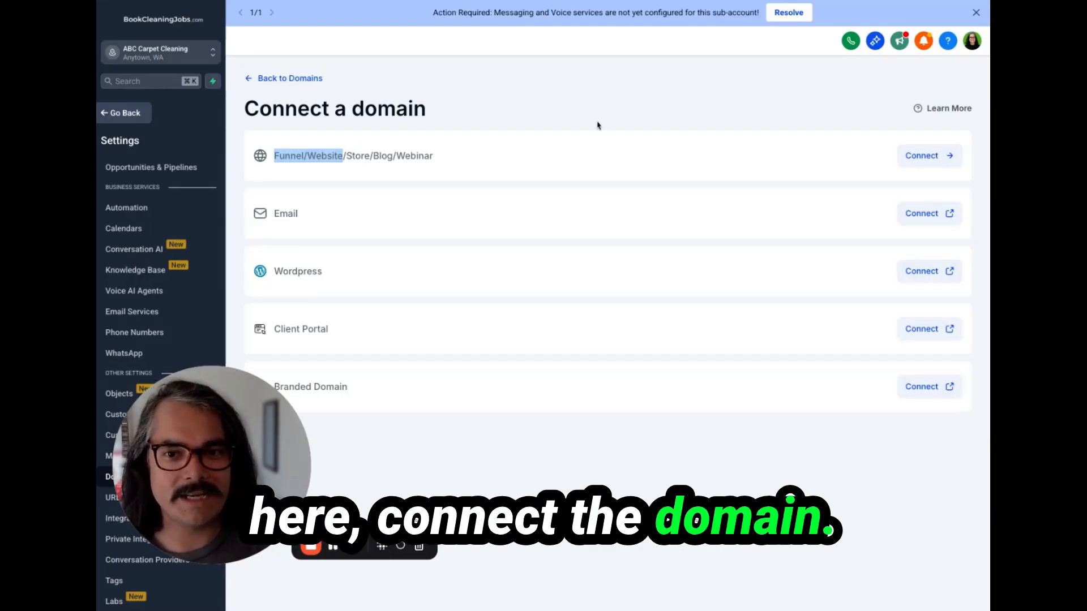
{"action": "left_click", "coordinate": [925, 161]}
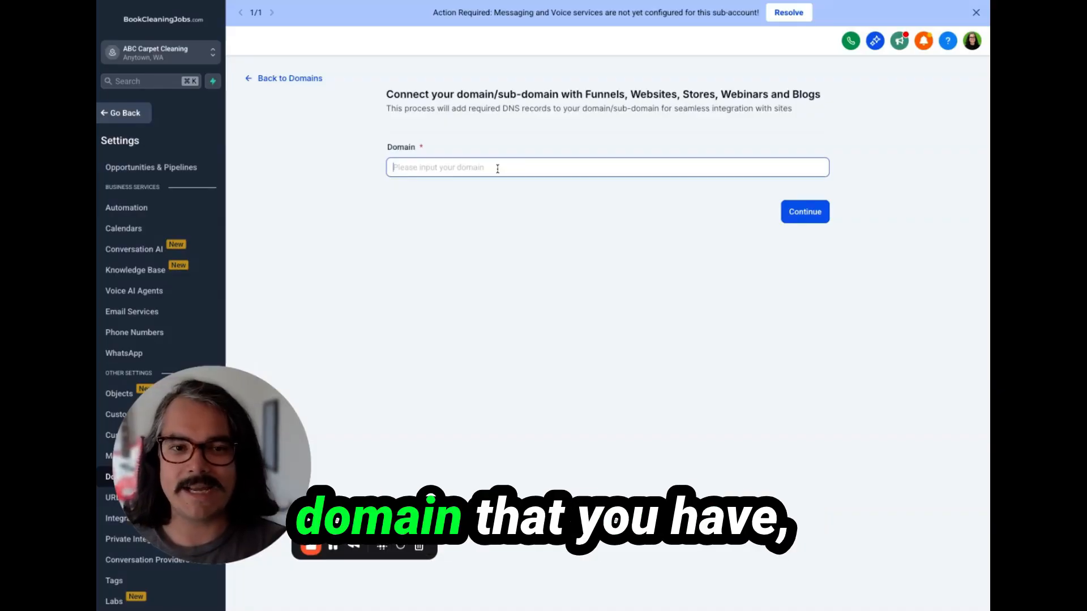
{"action": "type", "text": "abccarpetcleaning.com"}
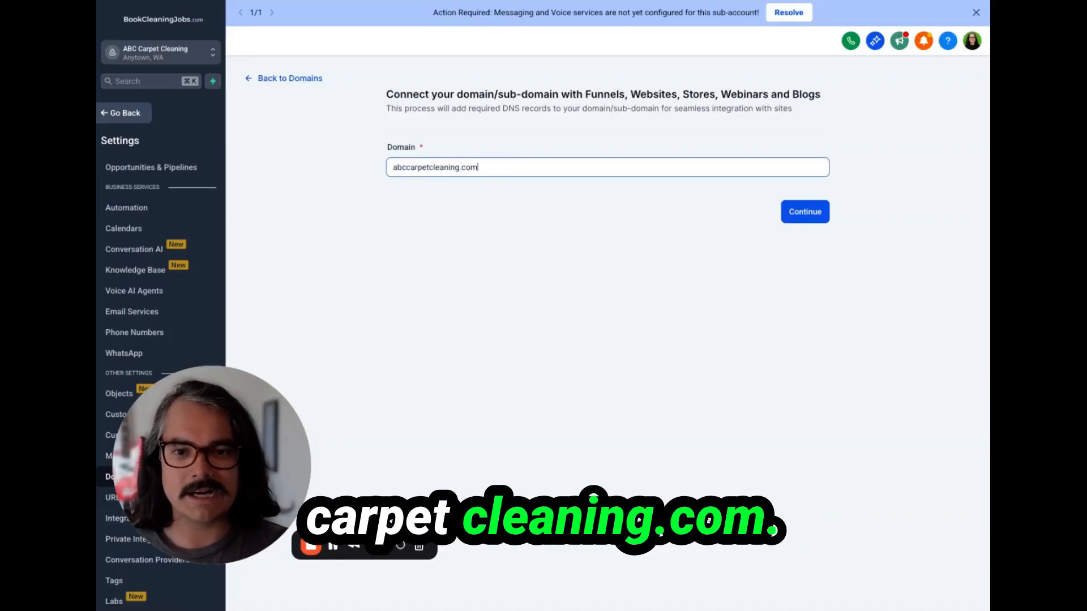
{"action": "left_click", "coordinate": [805, 212]}
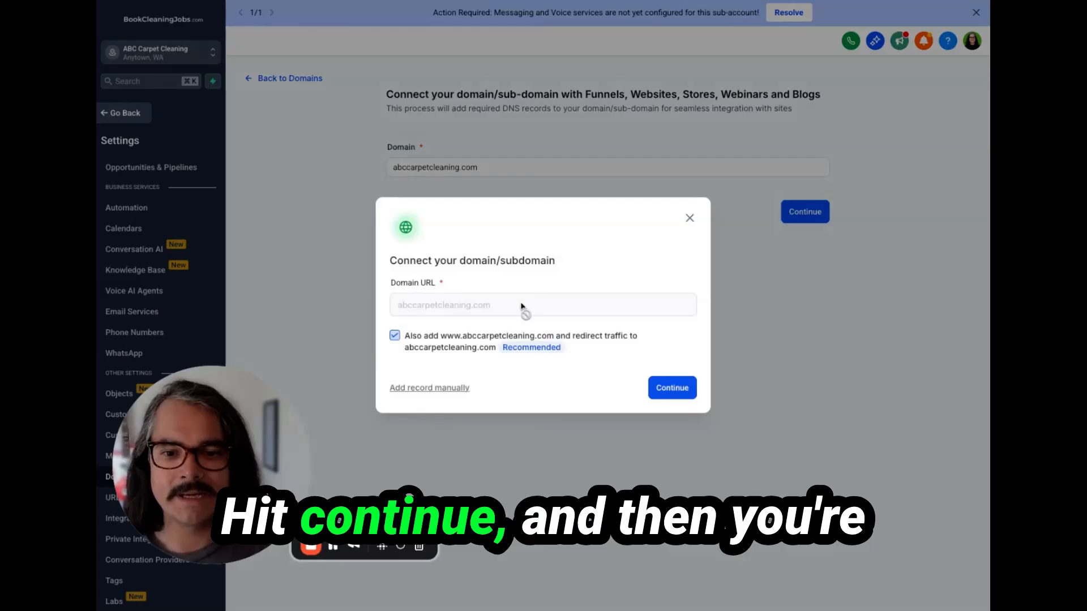
{"action": "left_click", "coordinate": [668, 389]}
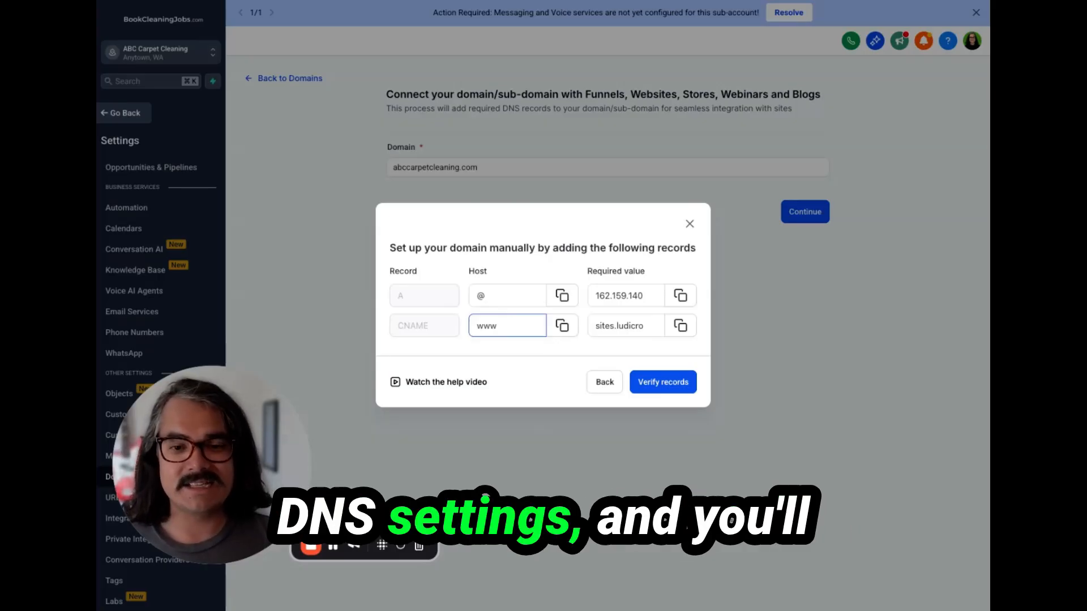
- Examine the hosts and required values of the A and CNAME records, and leave the domain setup without verifying
{"action": "left_click", "coordinate": [497, 290]}
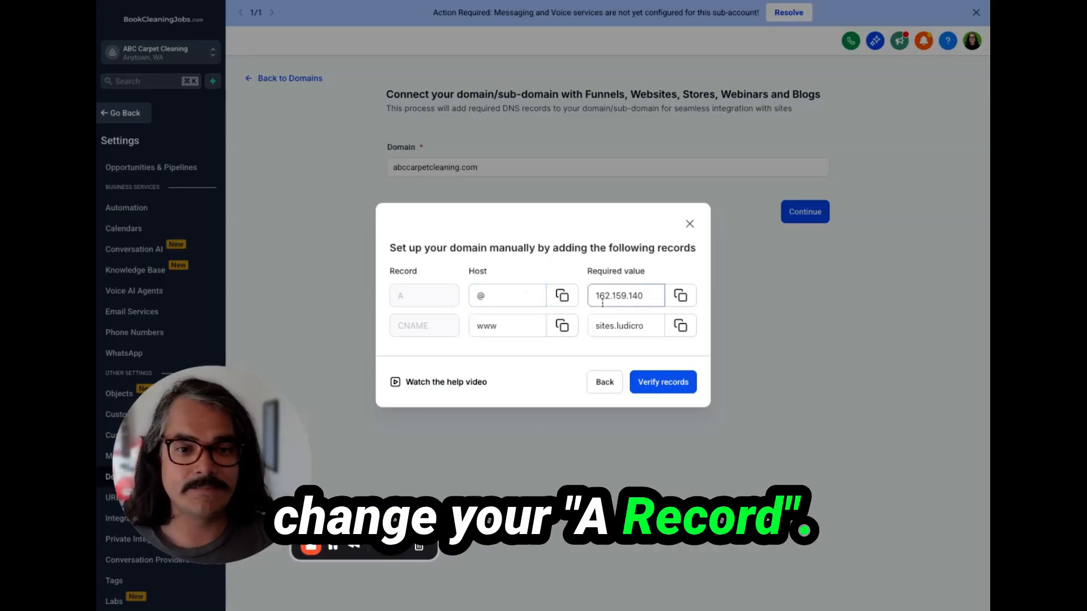
{"action": "scroll", "coordinate": [594, 295], "scroll_direction": "right", "scroll_amount": 2}
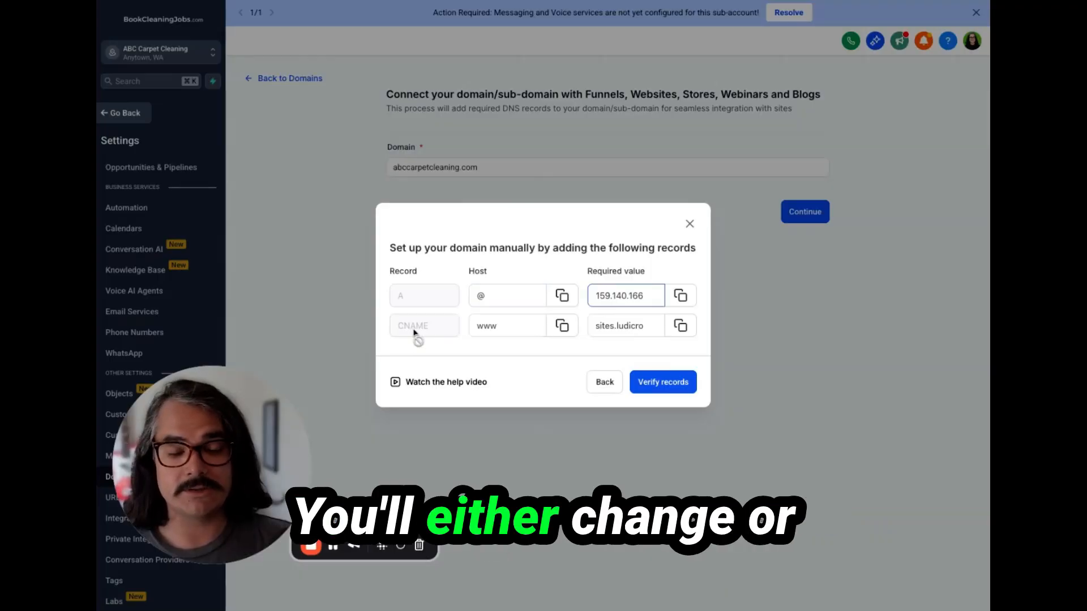
{"action": "left_click", "coordinate": [483, 327]}
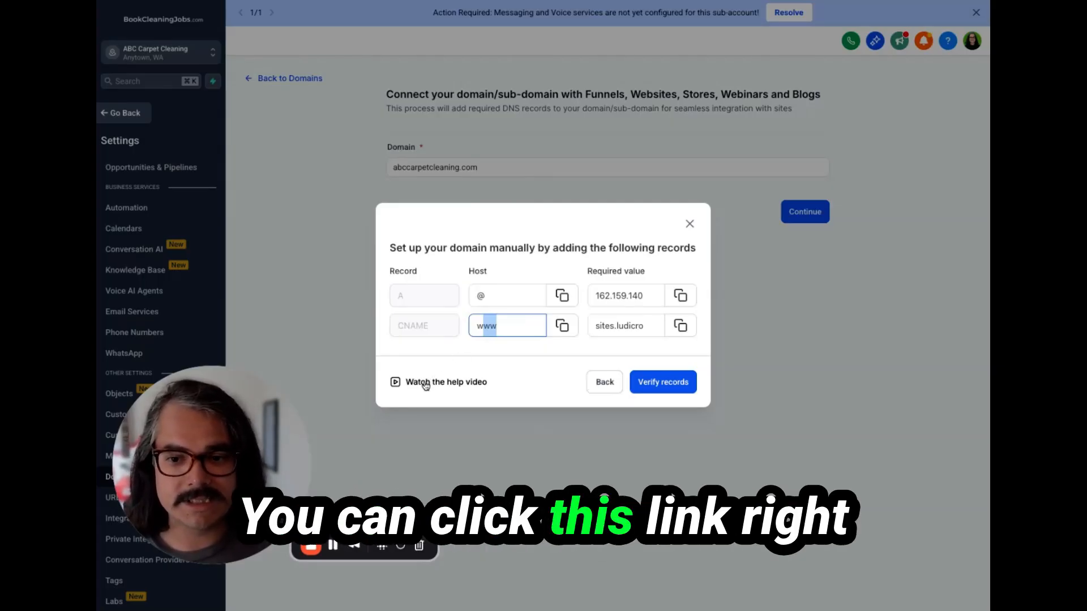
{"action": "left_click", "coordinate": [605, 389]}
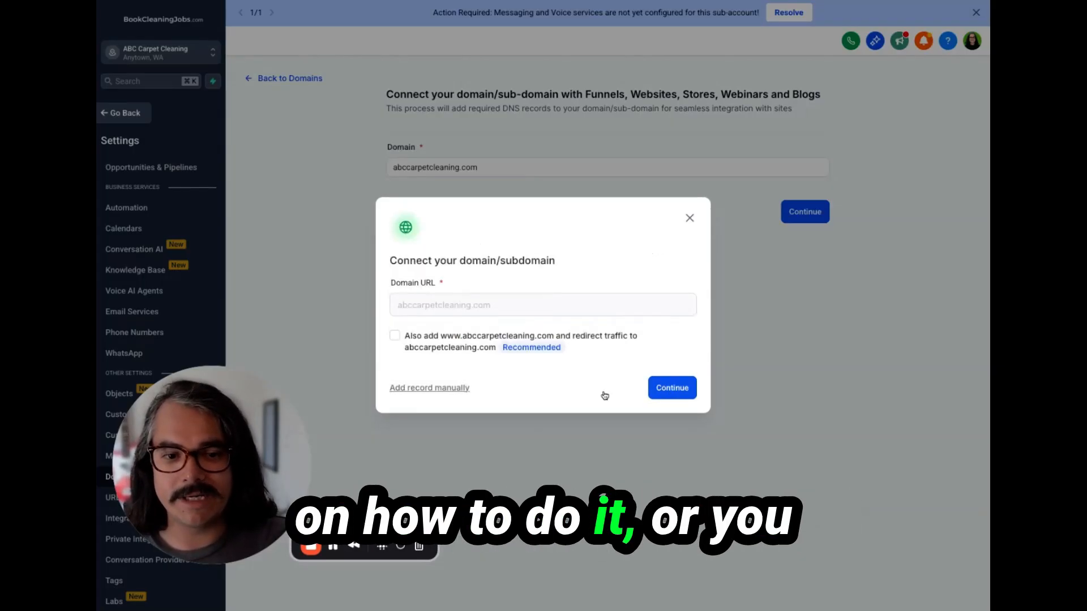
{"action": "left_click", "coordinate": [691, 219]}
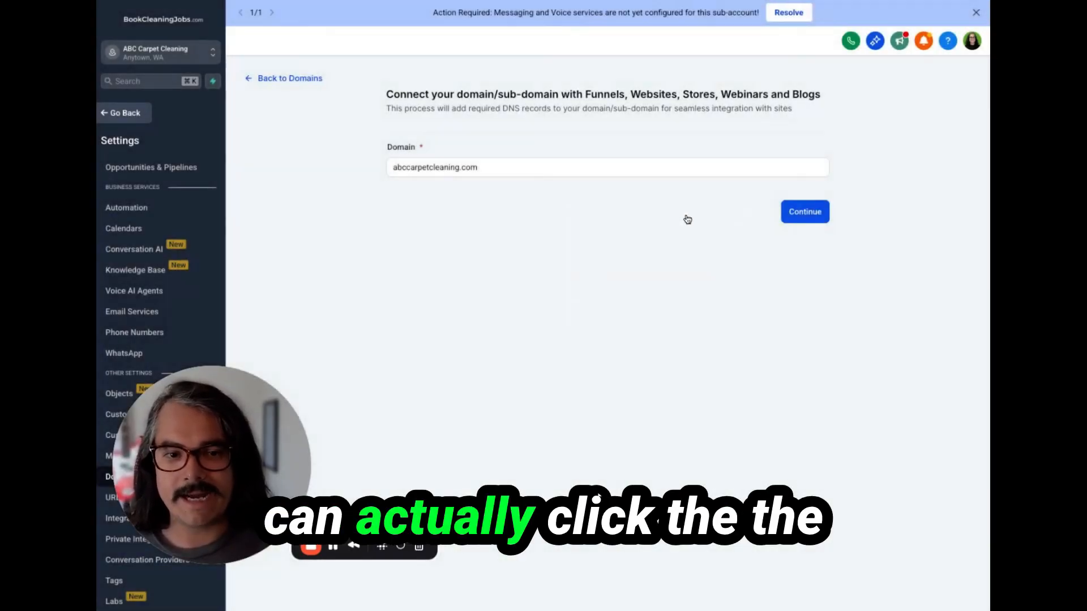
- Return to the Domains settings from the main navigation and start connecting a domain for email
{"action": "left_click_drag", "start_coordinate": [226, 461], "coordinate": [460, 402]}
{"action": "left_click", "coordinate": [126, 114]}
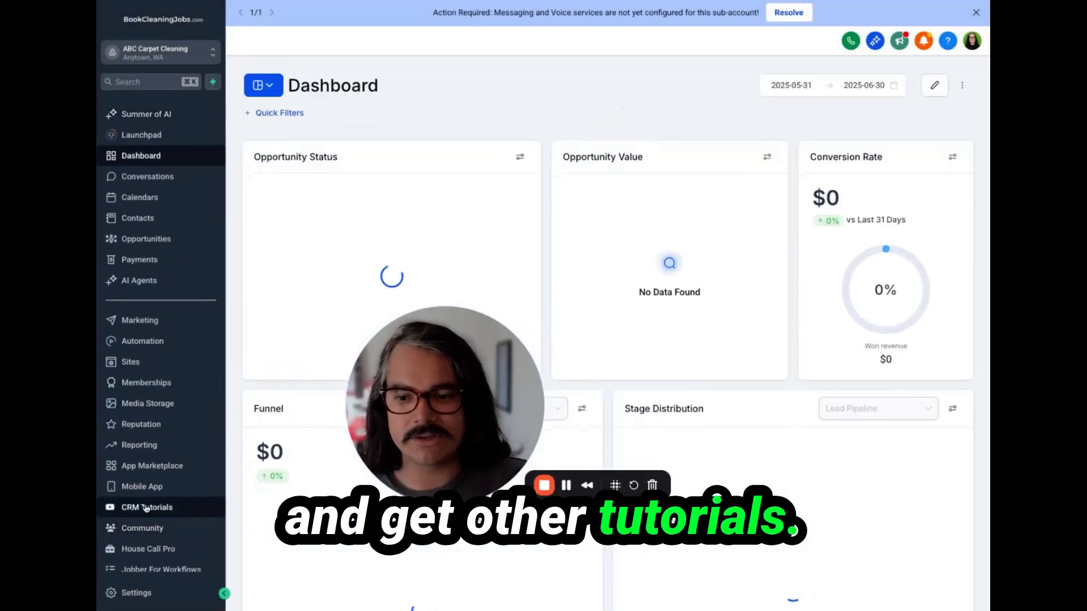
{"action": "left_click", "coordinate": [150, 603]}
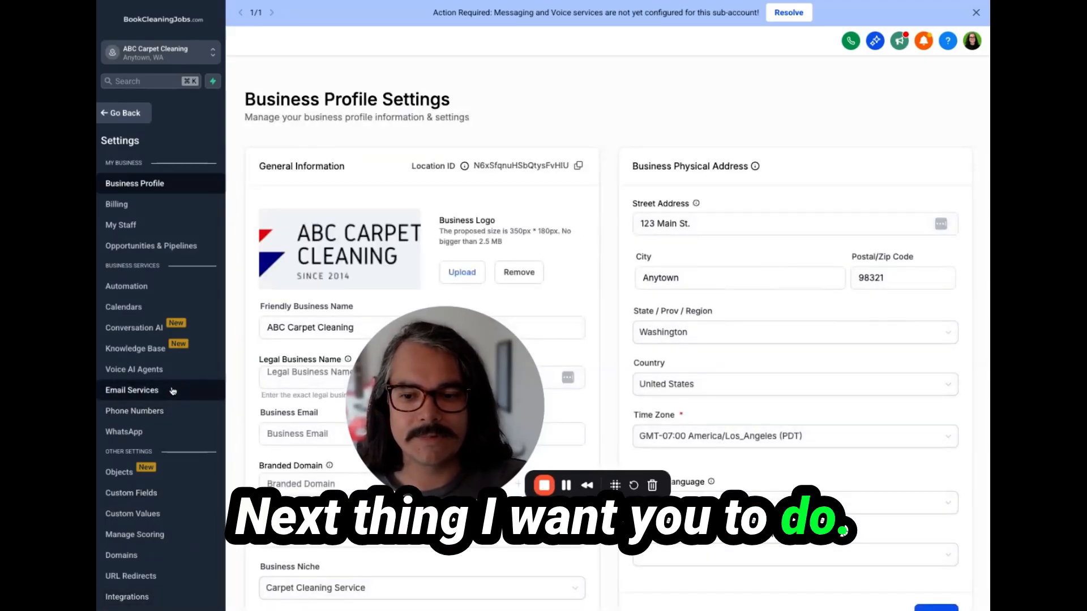
{"action": "scroll", "coordinate": [164, 396], "scroll_direction": "down", "scroll_amount": 3}
{"action": "left_click", "coordinate": [158, 425]}
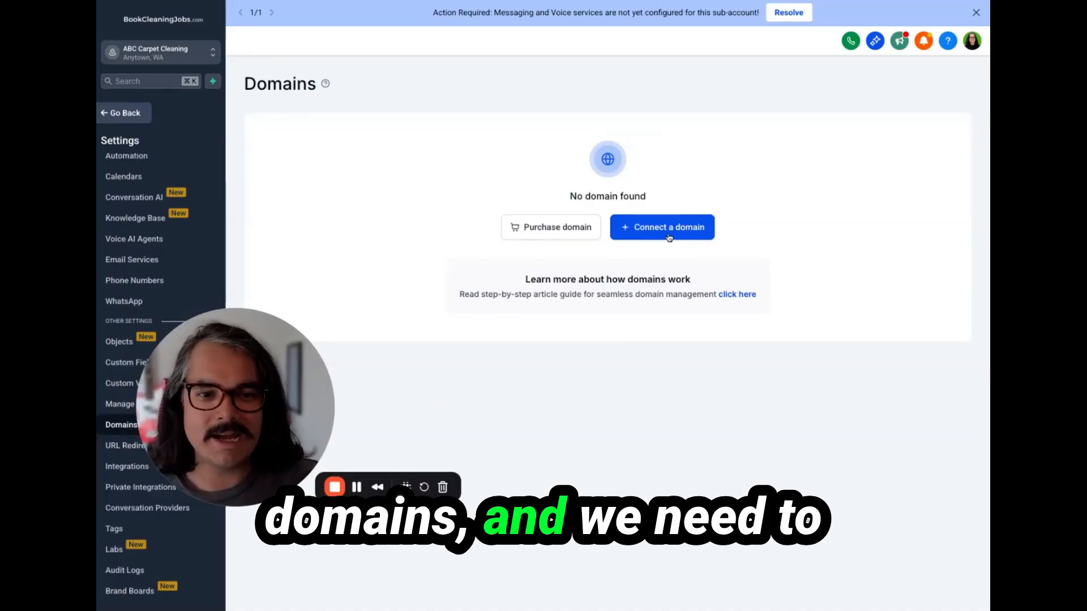
{"action": "left_click", "coordinate": [669, 236]}
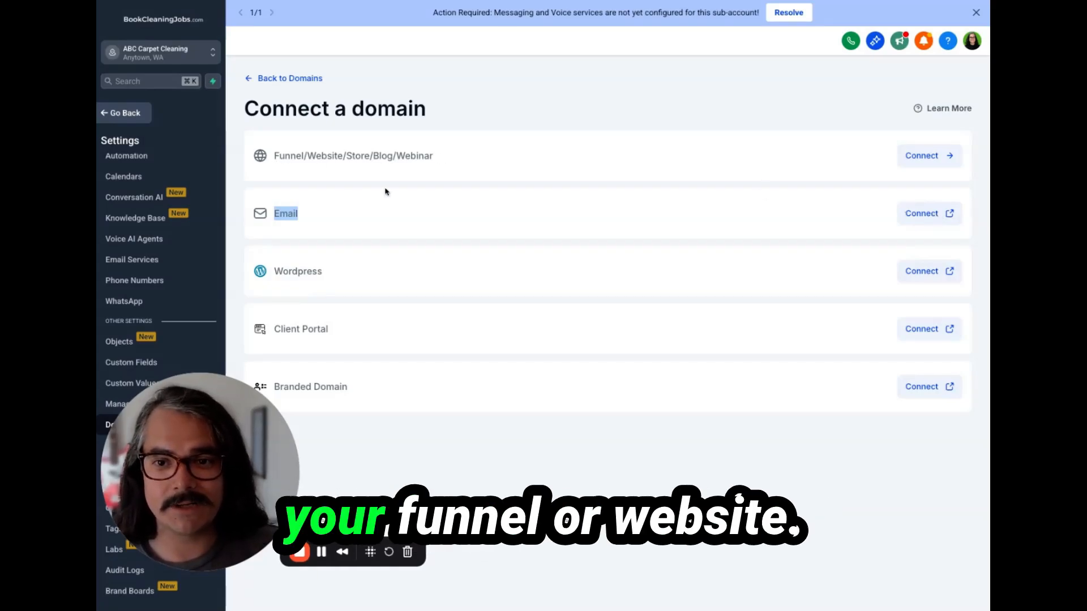
{"action": "left_click", "coordinate": [917, 213]}
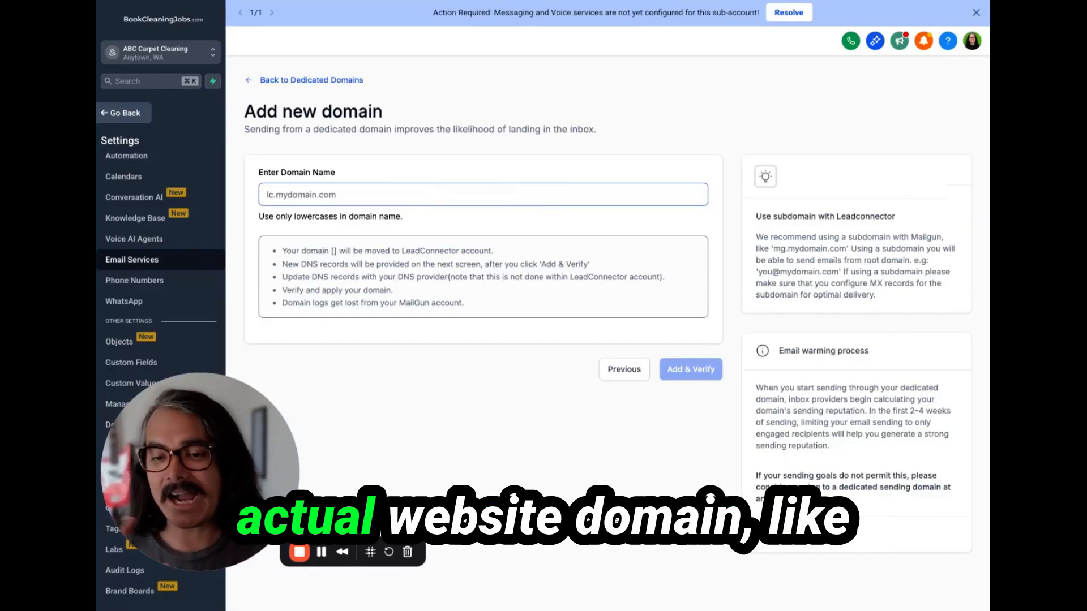
- Add lc.abccarpetcleaning.com as a dedicated email sending domain, bring up its DNS records and close them without verifying
{"action": "left_click", "coordinate": [482, 195]}
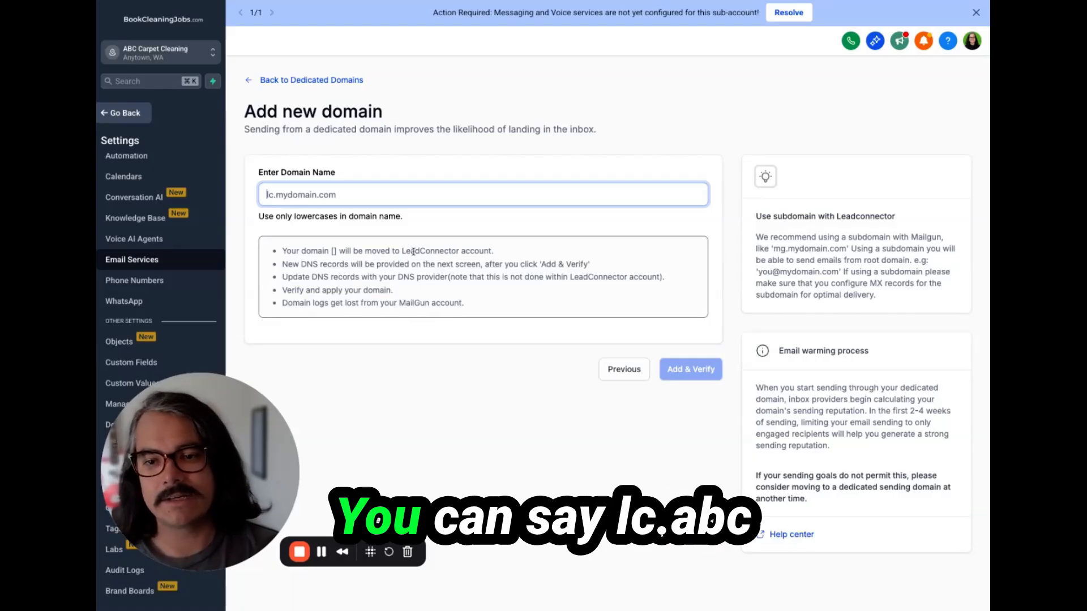
{"action": "type", "text": "lc"}
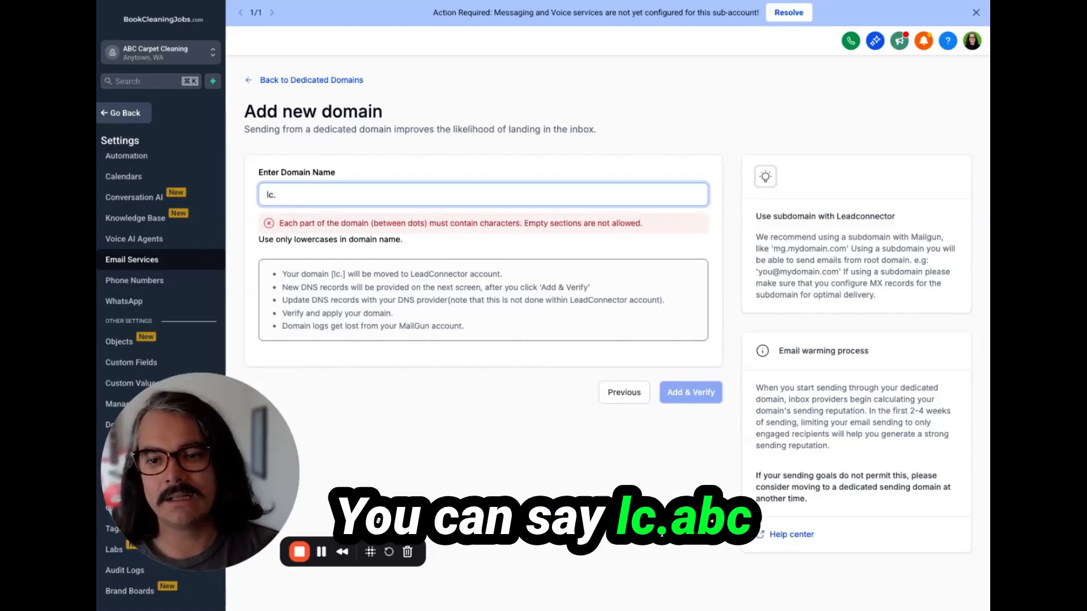
{"action": "type", "text": ".abccarpetcleaning.com"}
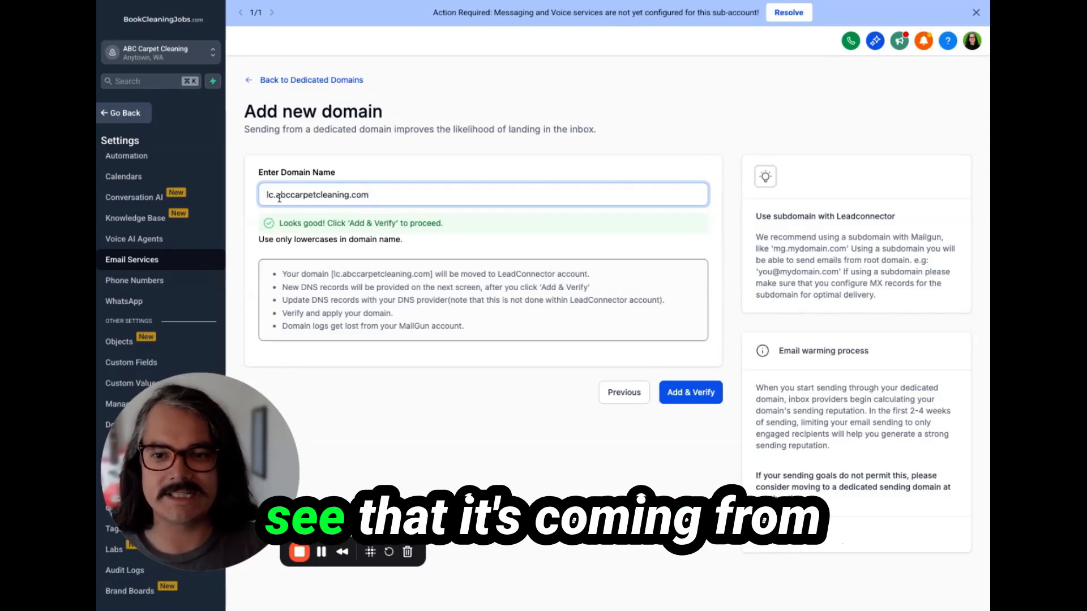
{"action": "left_click_drag", "start_coordinate": [280, 194], "coordinate": [374, 196]}
{"action": "left_click", "coordinate": [443, 251]}
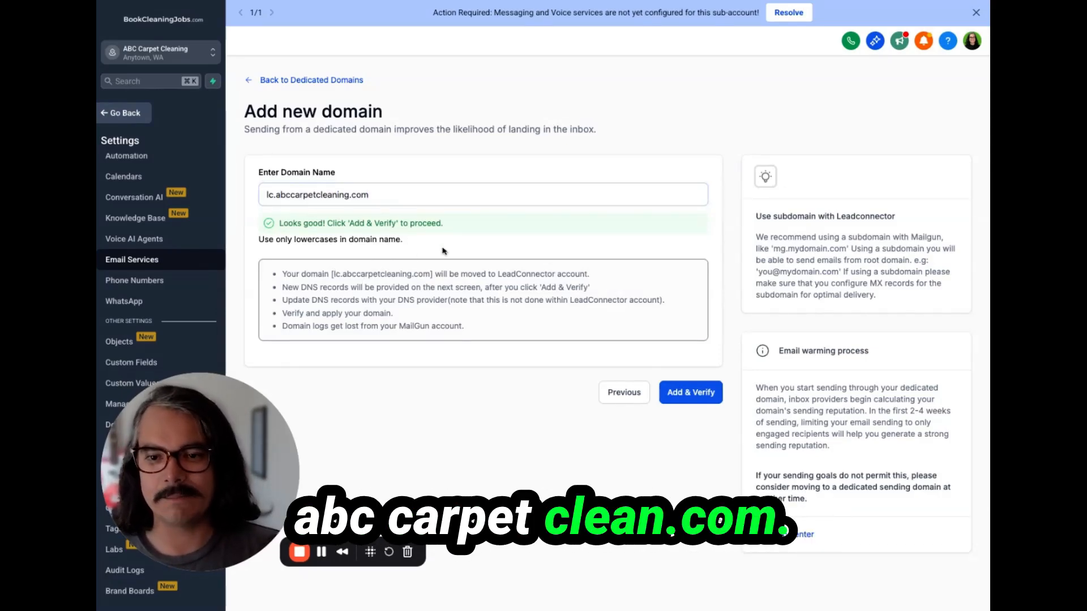
{"action": "left_click", "coordinate": [706, 399]}
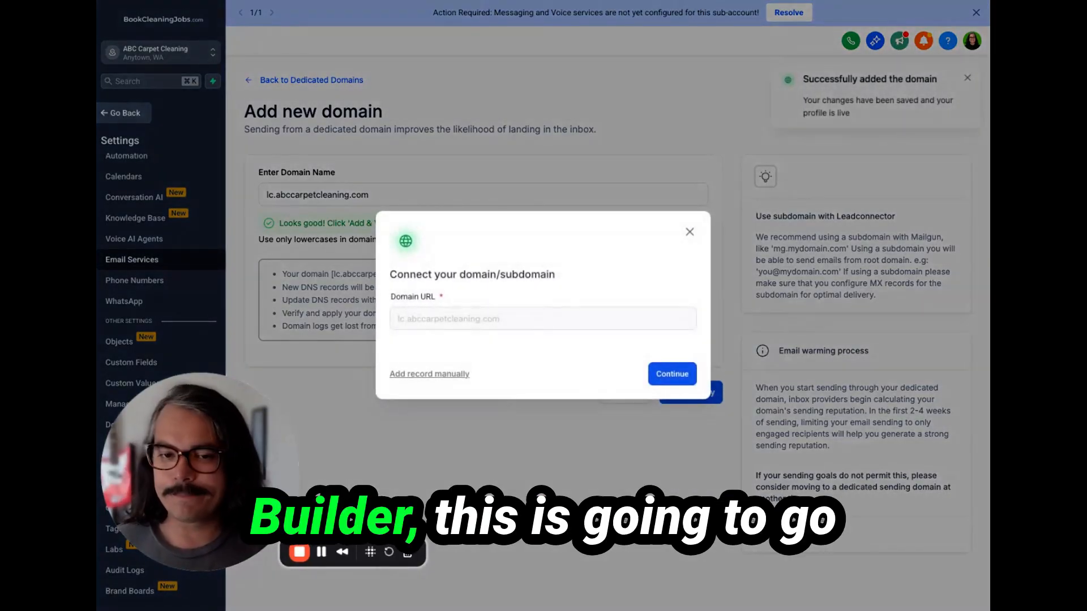
{"action": "left_click", "coordinate": [679, 381]}
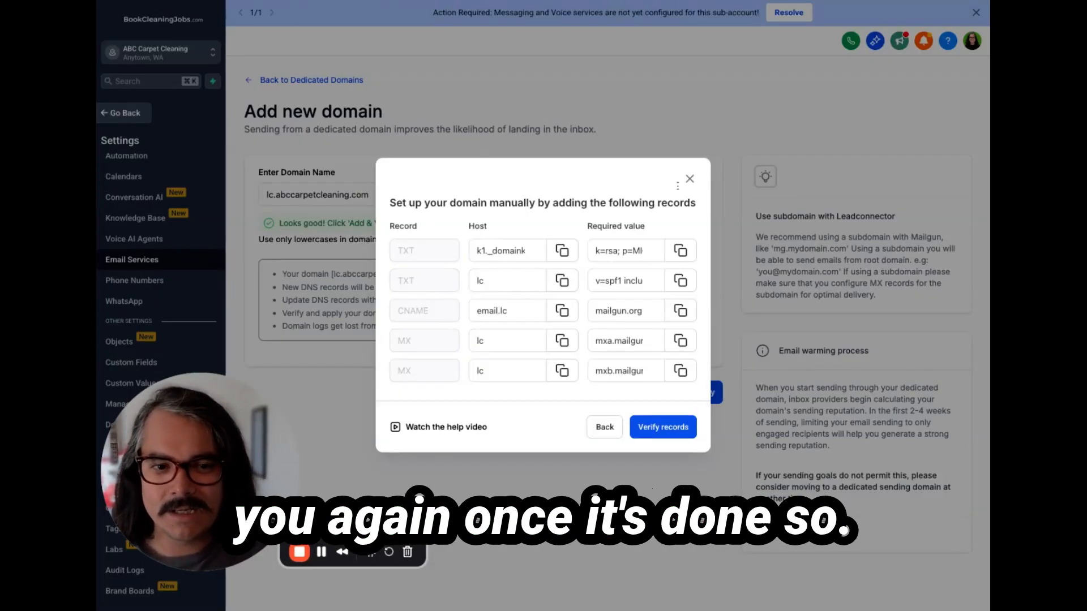
{"action": "left_click", "coordinate": [690, 179]}
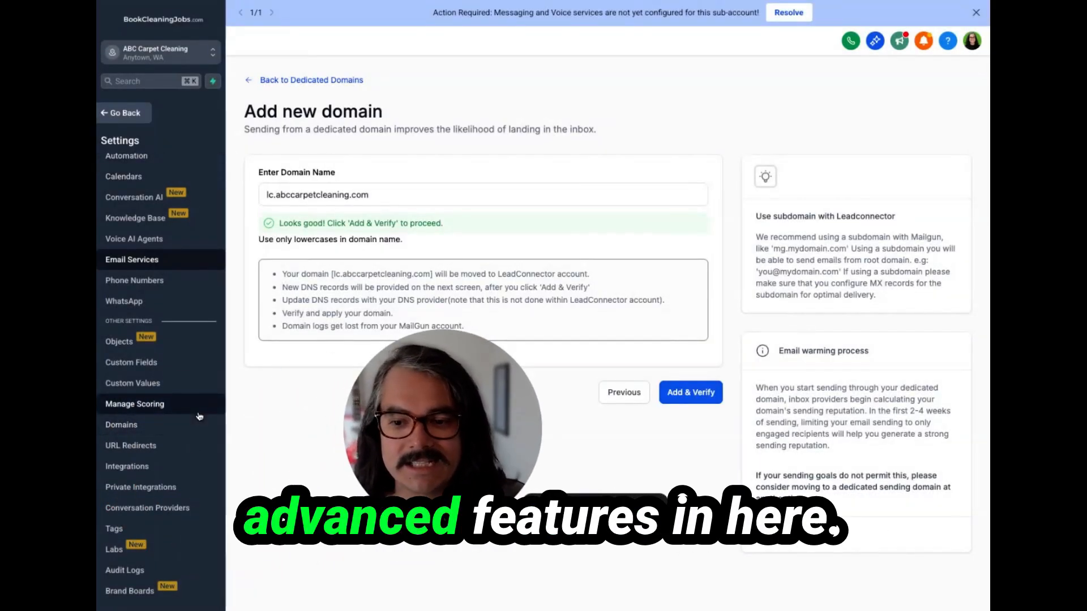
- Check the Phone Numbers and Email Services settings, dismissing the notification about a dedicated sending domain
{"action": "scroll", "coordinate": [198, 421], "scroll_direction": "down", "scroll_amount": 1}
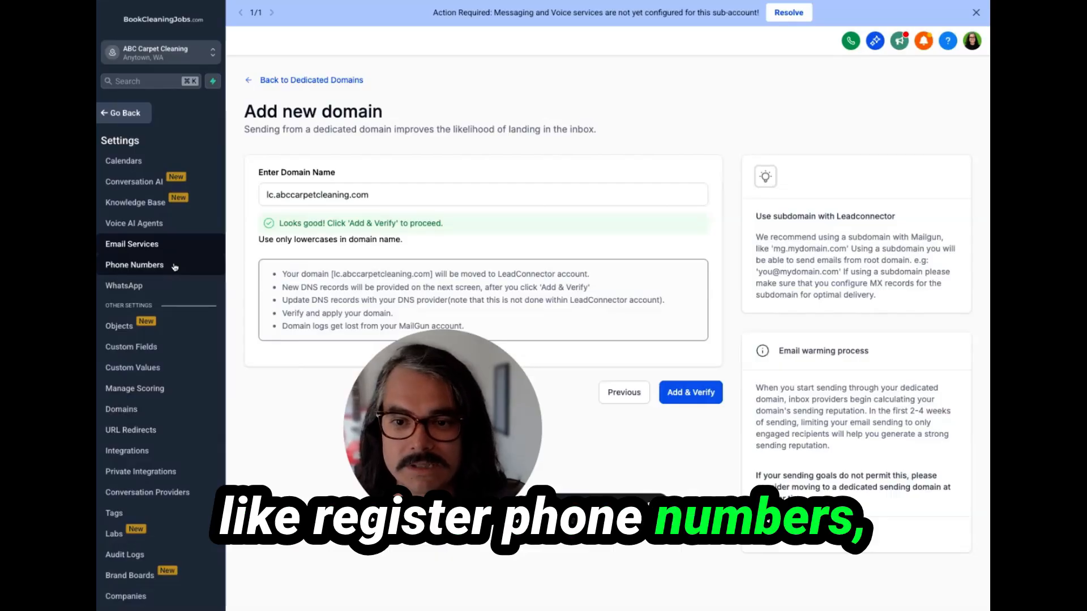
{"action": "left_click", "coordinate": [174, 266]}
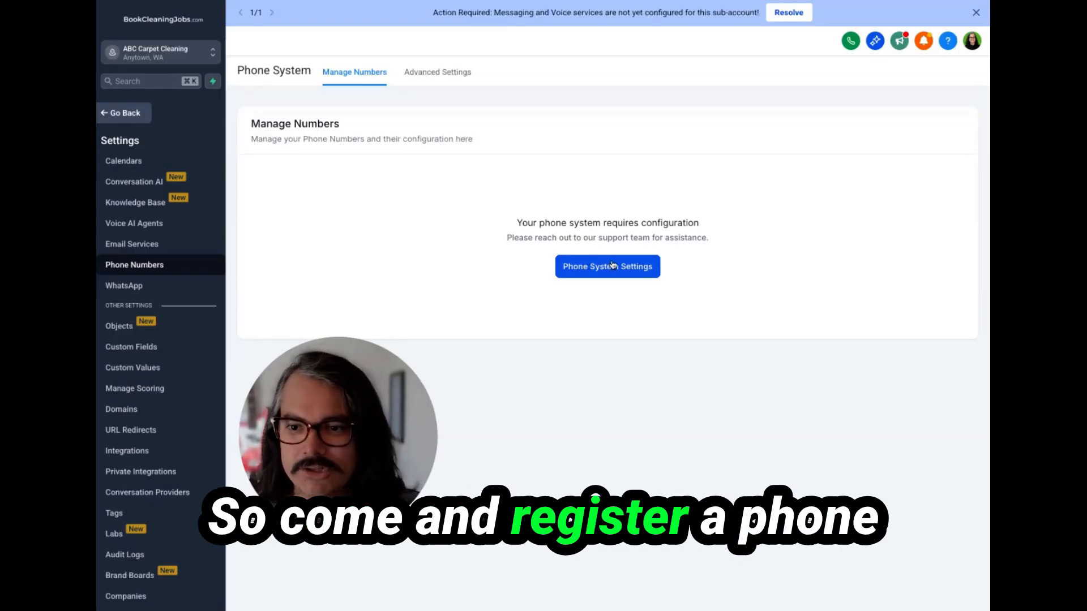
{"action": "left_click", "coordinate": [174, 247]}
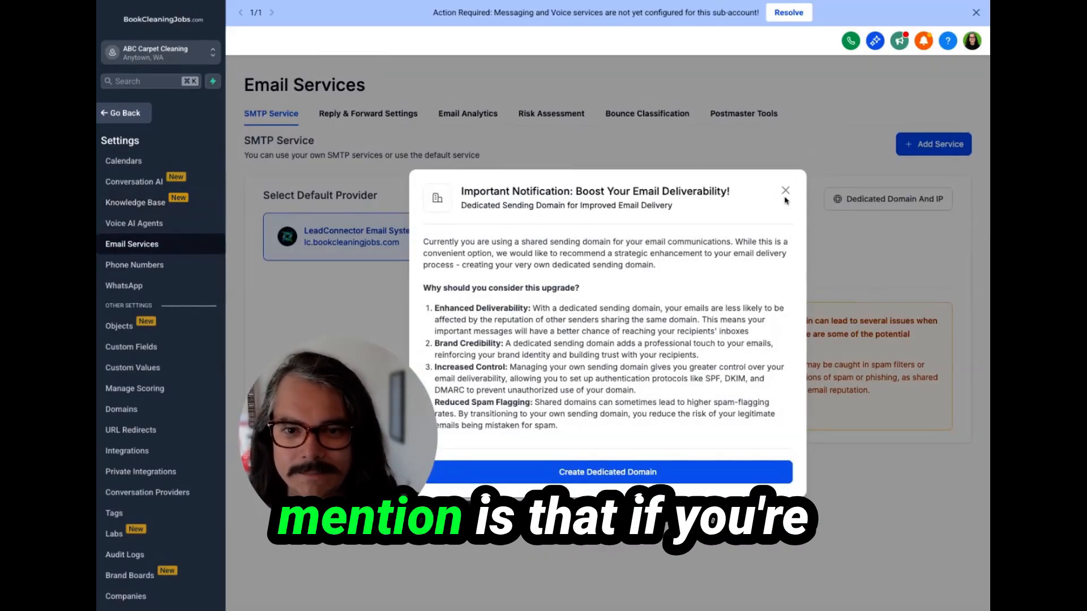
{"action": "left_click", "coordinate": [785, 192]}
- Leave the settings and check the domain choices and other options in the Carpet Cleaning Copy funnel's settings
{"action": "scroll", "coordinate": [163, 262], "scroll_direction": "up", "scroll_amount": 1}
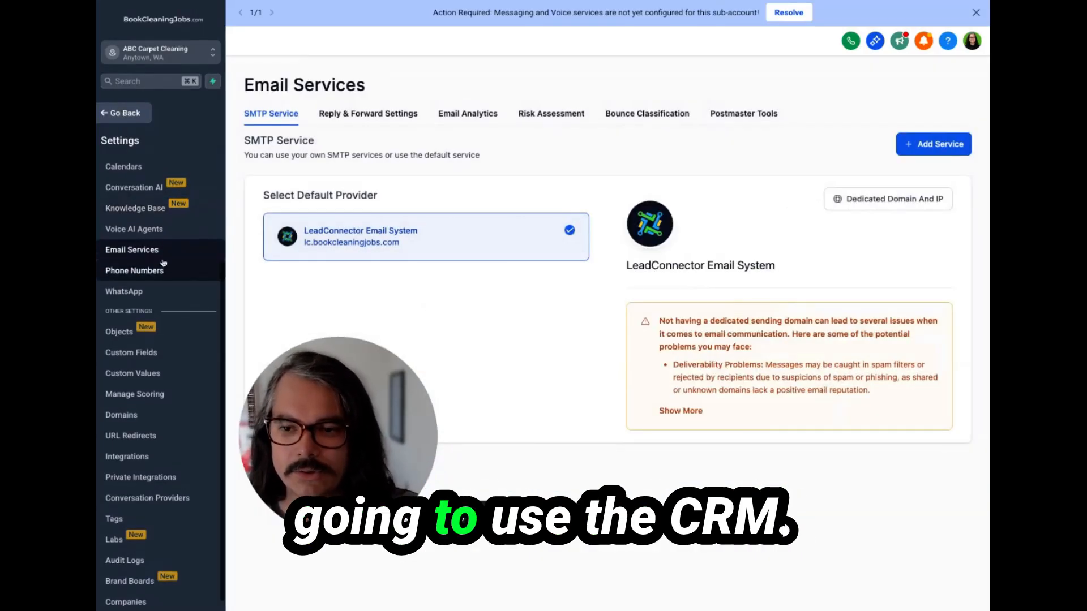
{"action": "scroll", "coordinate": [163, 262], "scroll_direction": "up", "scroll_amount": 3}
{"action": "left_click", "coordinate": [133, 115]}
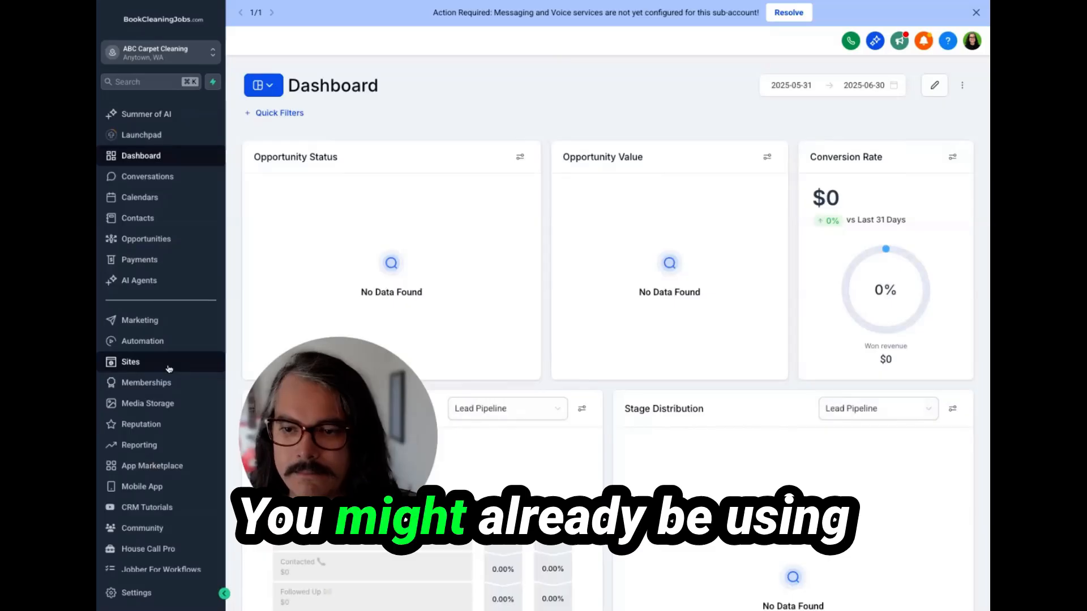
{"action": "scroll", "coordinate": [168, 368], "scroll_direction": "down", "scroll_amount": 2}
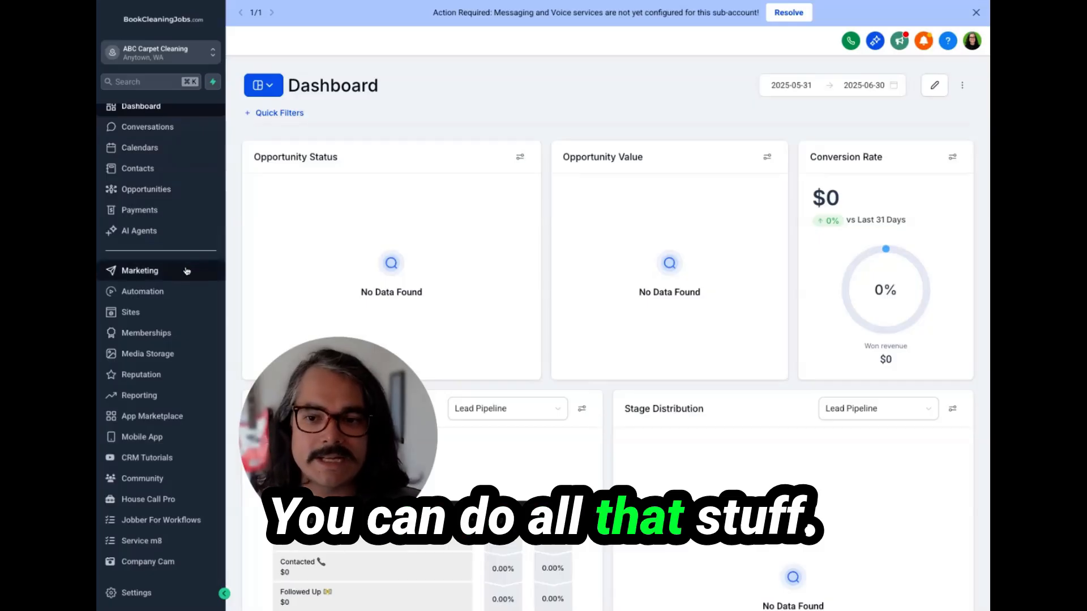
{"action": "left_click", "coordinate": [156, 312]}
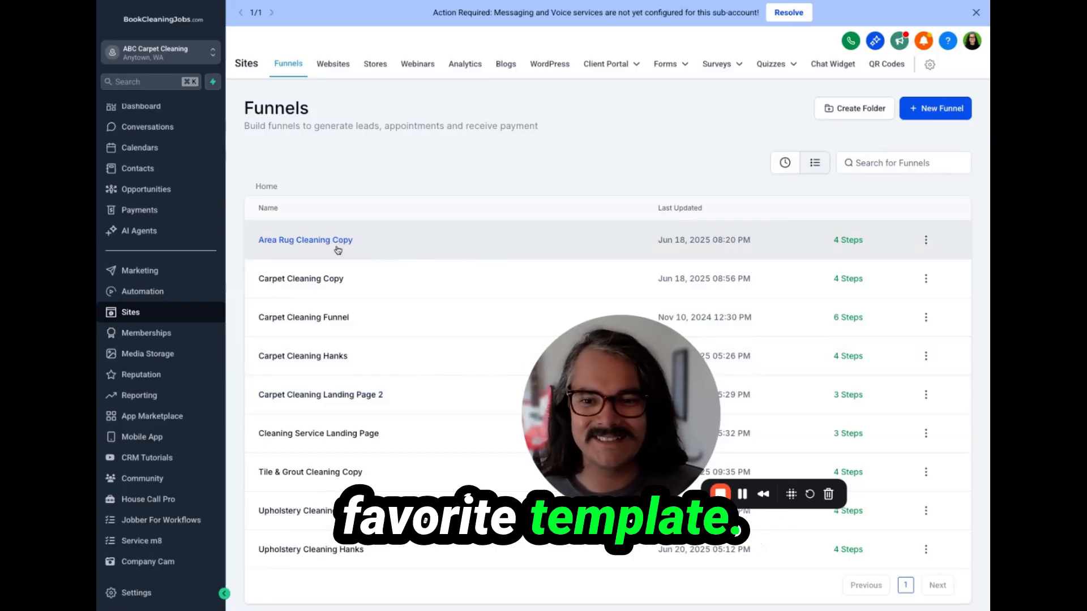
{"action": "left_click", "coordinate": [307, 279]}
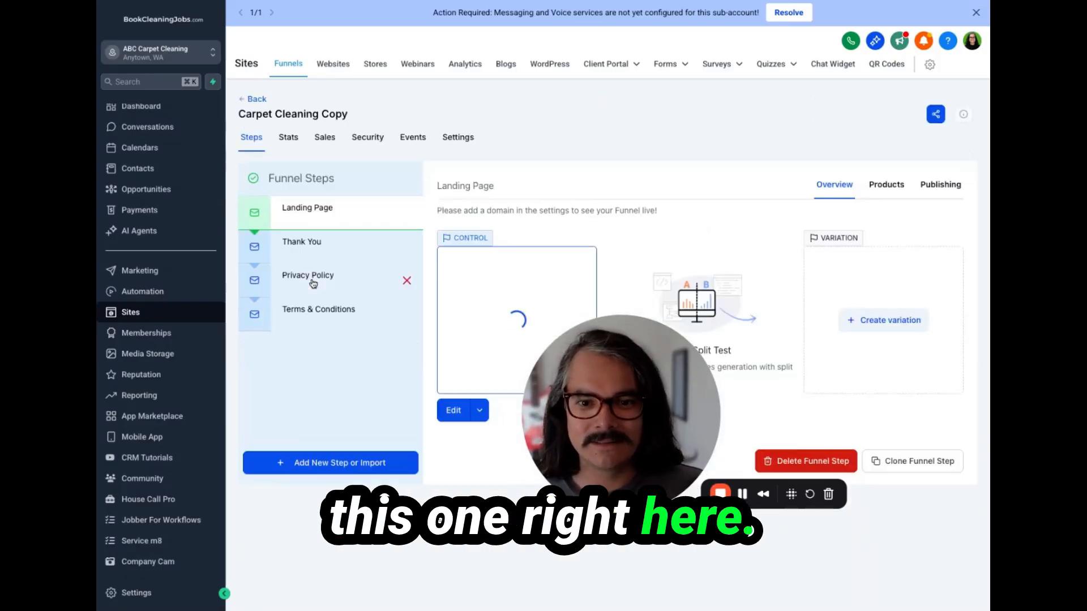
{"action": "left_click", "coordinate": [473, 134]}
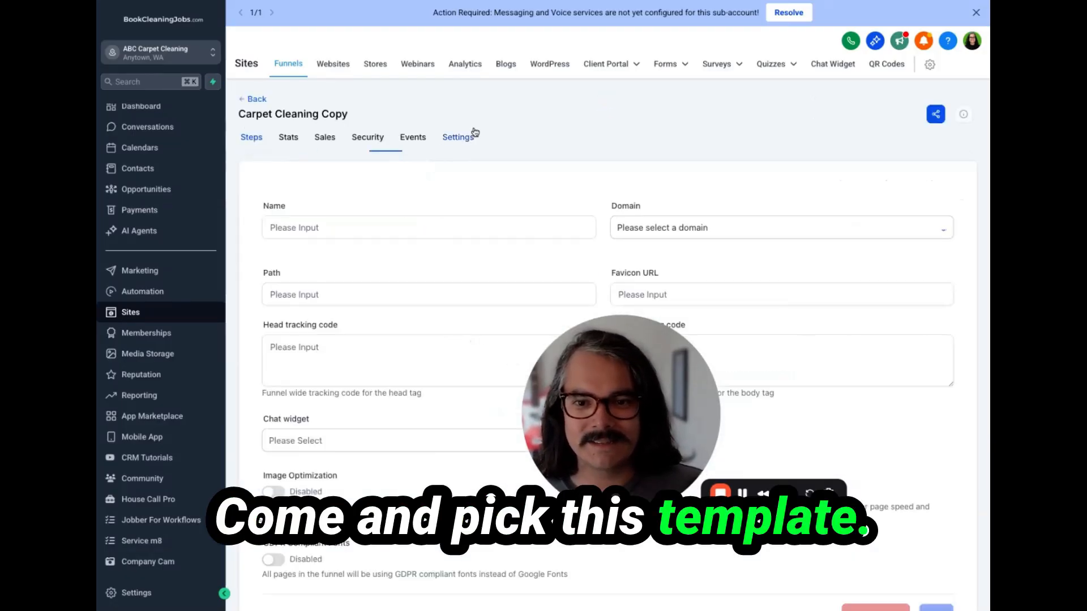
{"action": "left_click", "coordinate": [752, 228]}
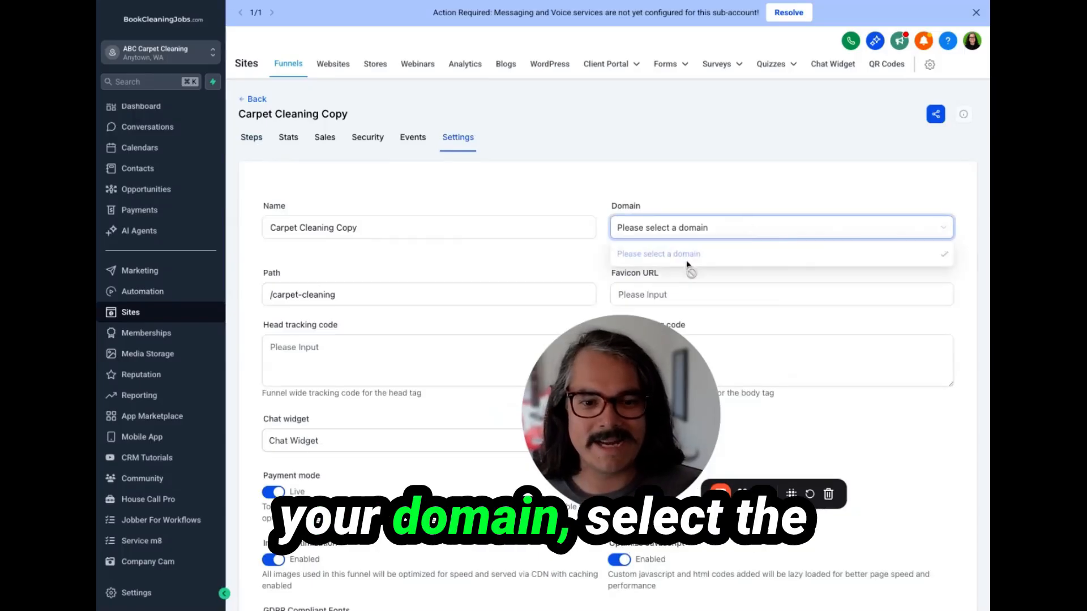
{"action": "scroll", "coordinate": [840, 395], "scroll_direction": "down", "scroll_amount": 3}
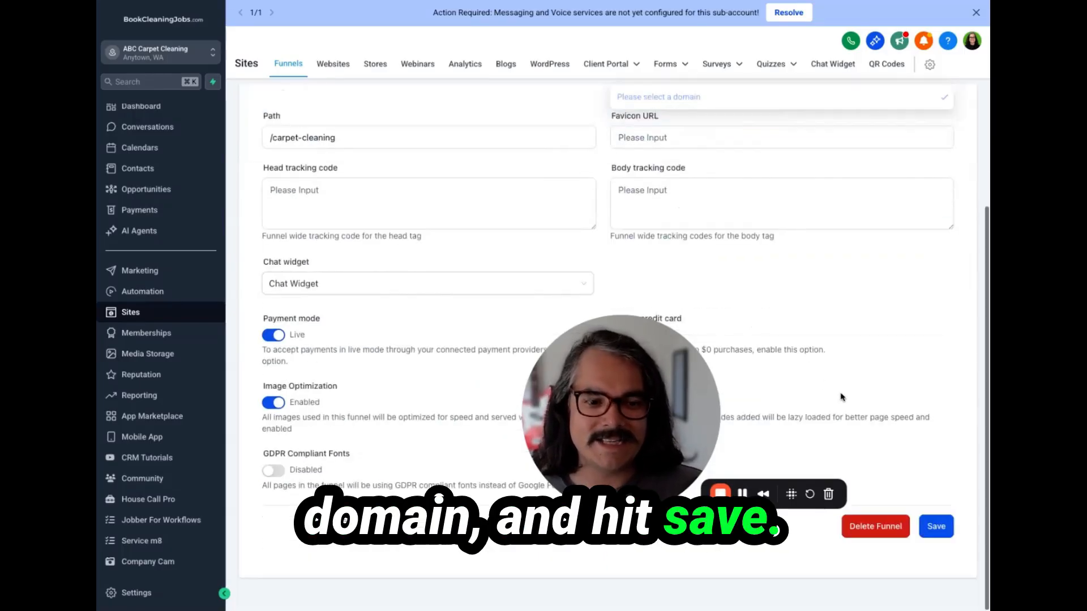
{"action": "scroll", "coordinate": [817, 396], "scroll_direction": "up", "scroll_amount": 3}
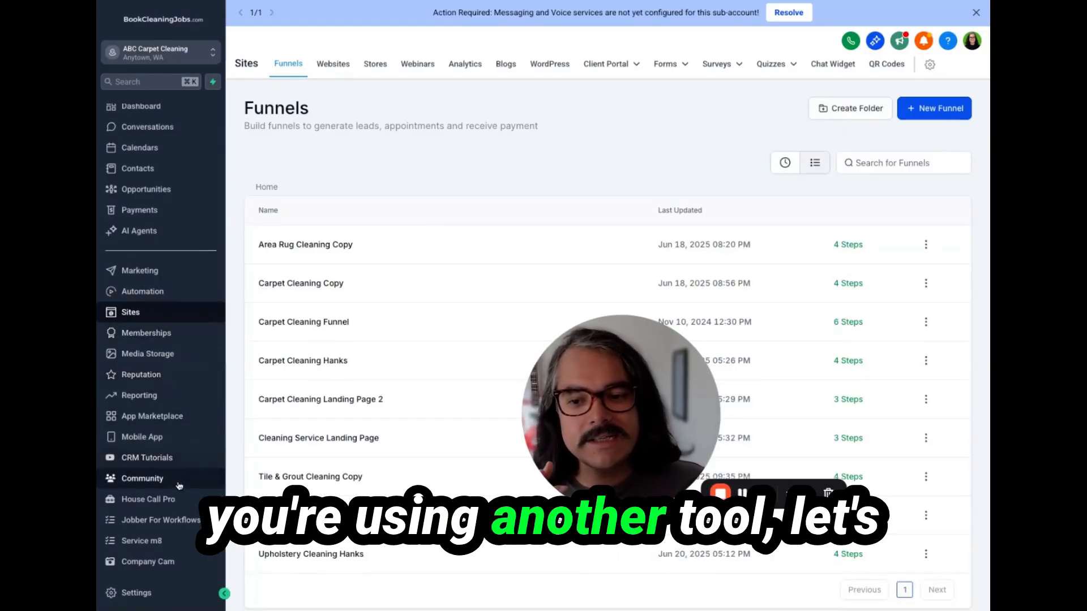
- Look through the House Call Pro, Jobber For Workflows, Service m8 and Company Cam pages and the Reputation overview
{"action": "left_click", "coordinate": [173, 502]}
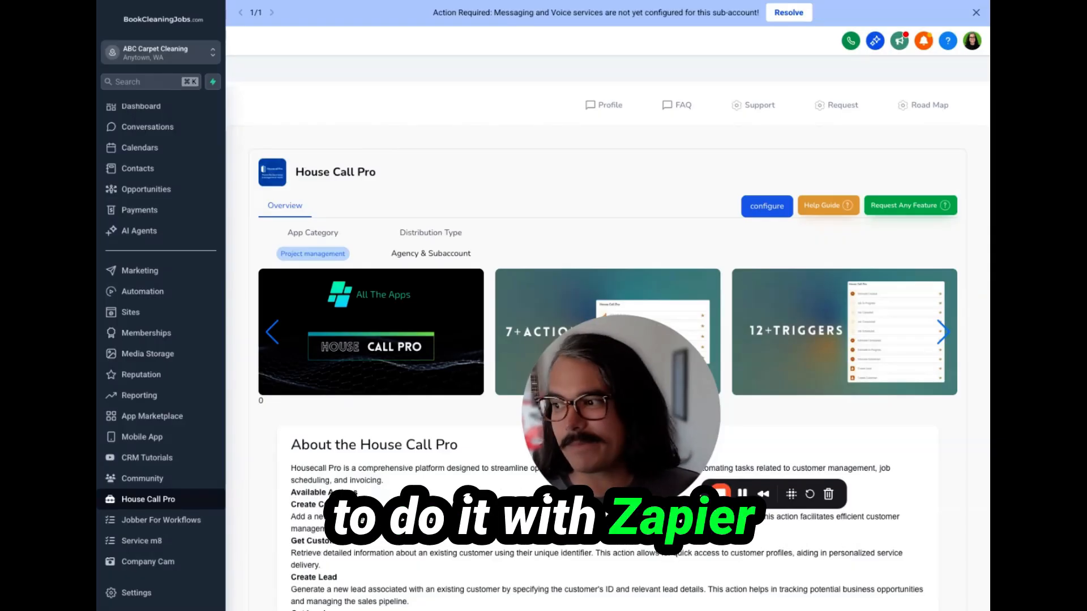
{"action": "left_click", "coordinate": [164, 520]}
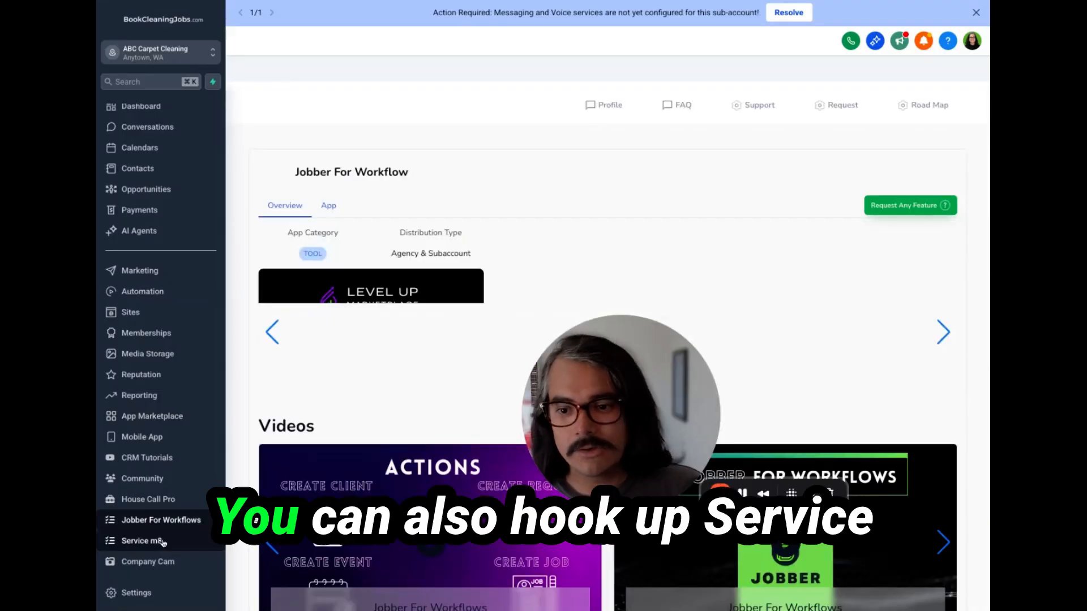
{"action": "left_click", "coordinate": [142, 540]}
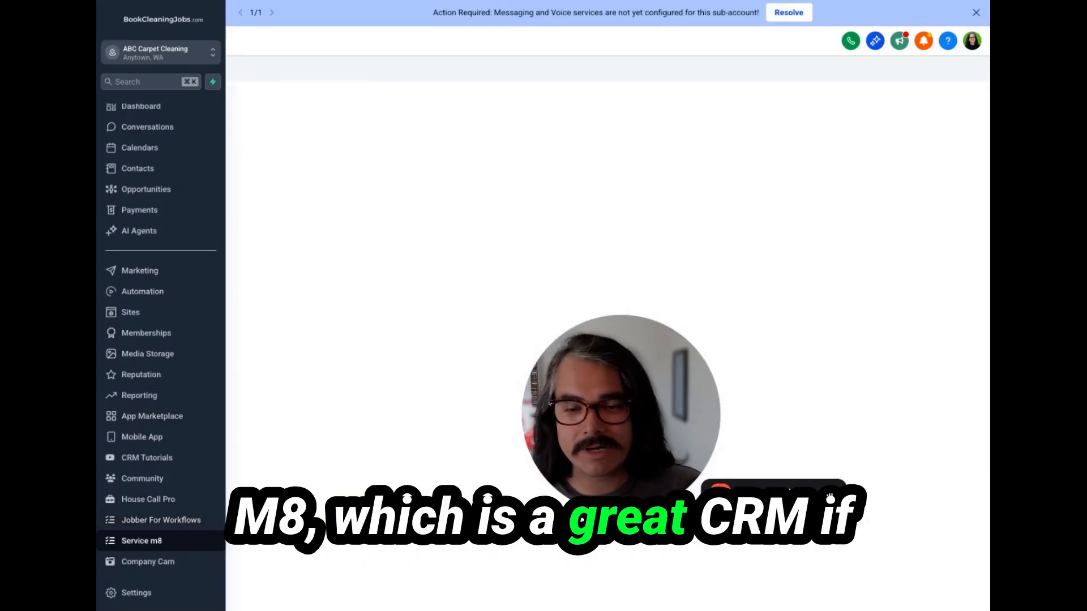
{"action": "left_click", "coordinate": [163, 563]}
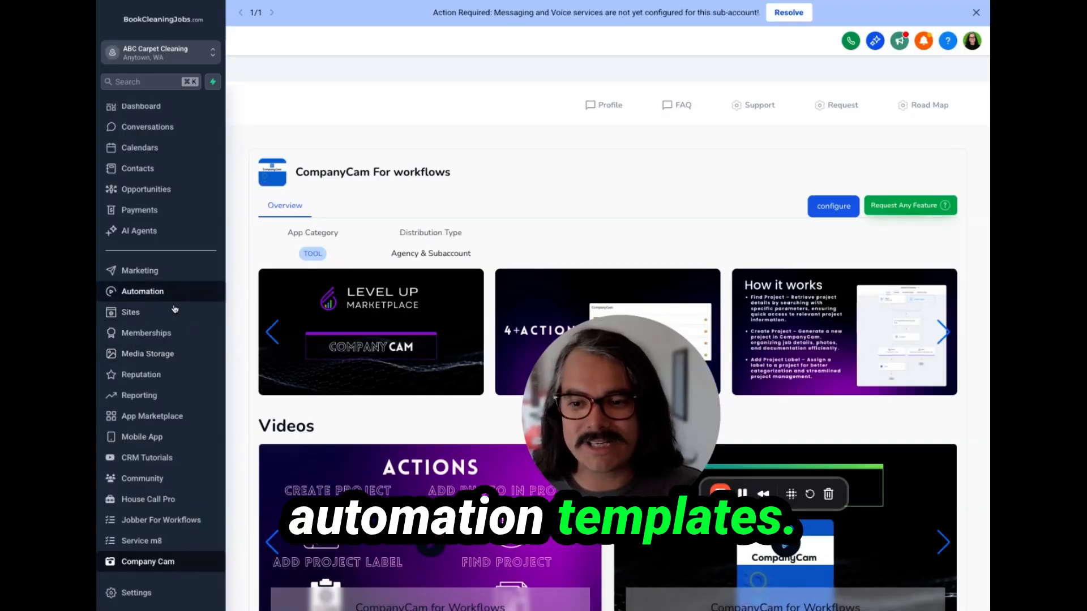
{"action": "left_click", "coordinate": [173, 374]}
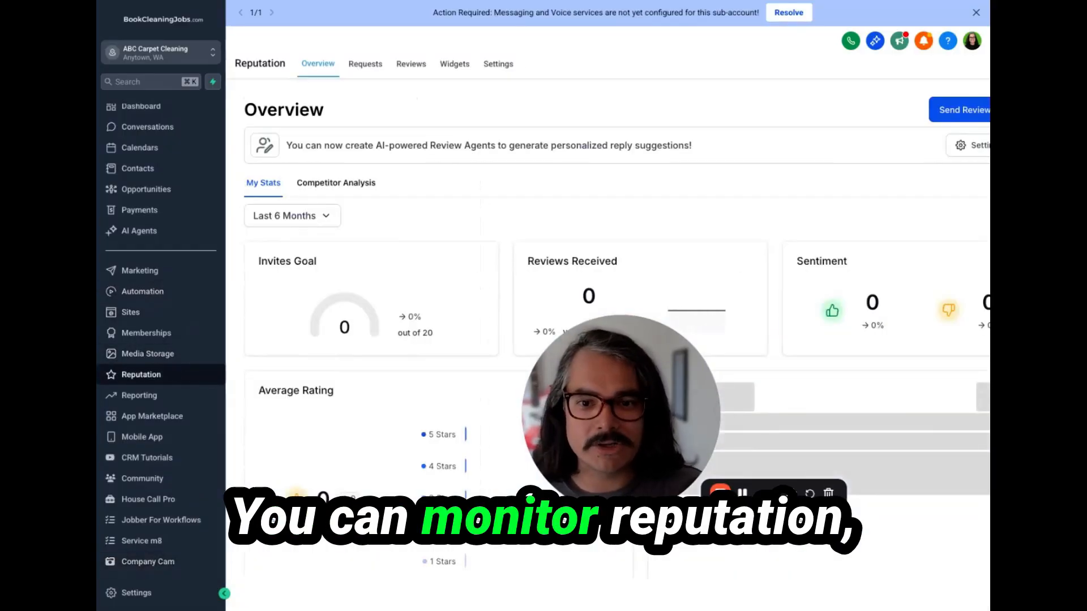